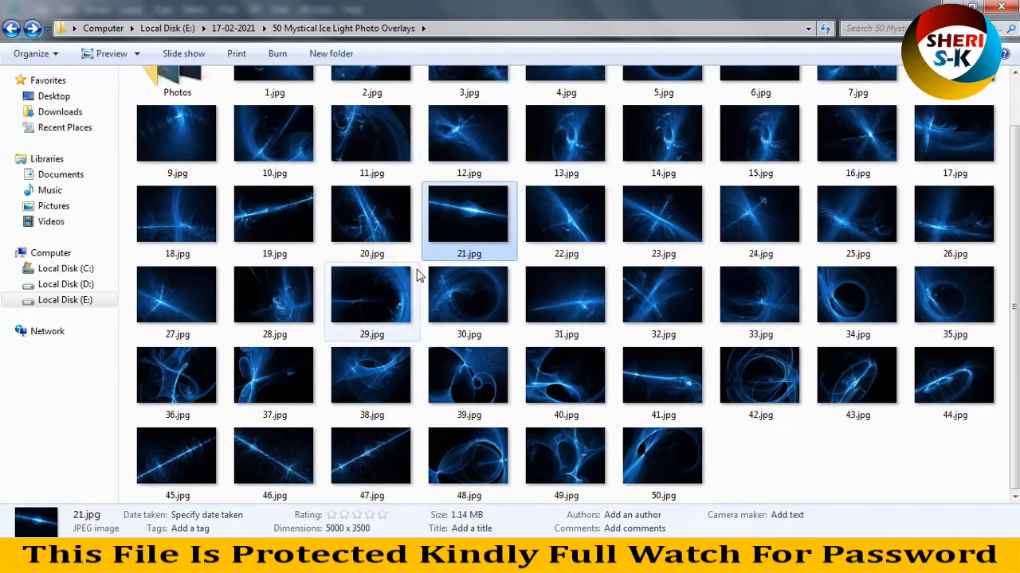
# Preview the ice light overlay images one after another, starting from 50.jpg and continuing to 11.jpg
pyautogui.scroll(1, 402, 255)
pyautogui.scroll(-1, 374, 227)
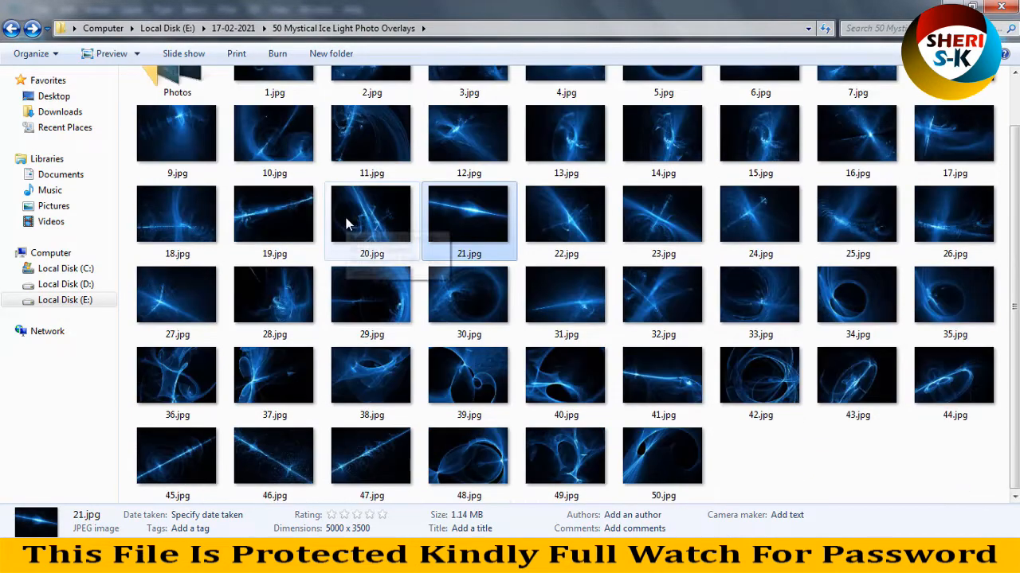
pyautogui.doubleClick(651, 460)
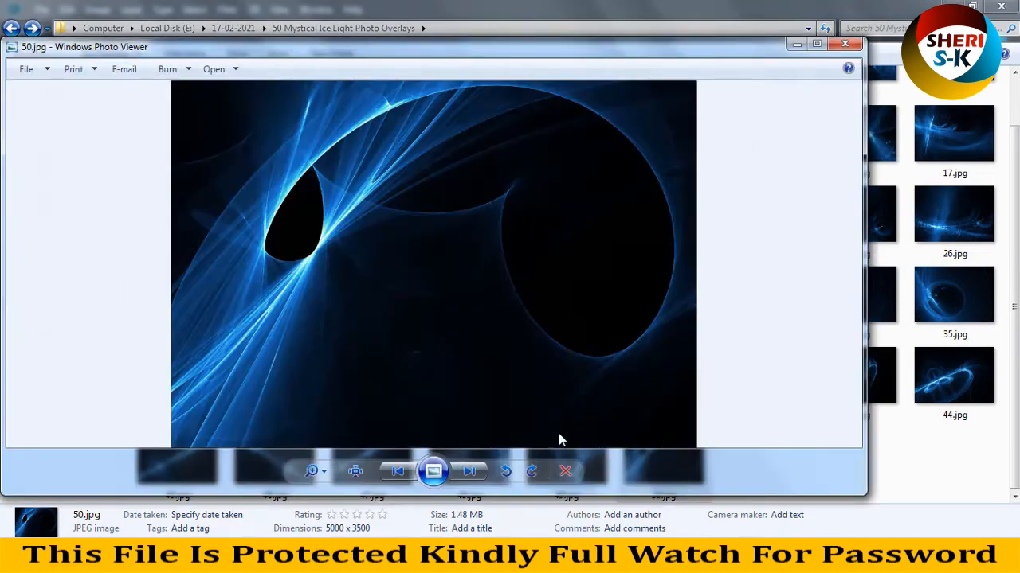
pyautogui.click(469, 472)
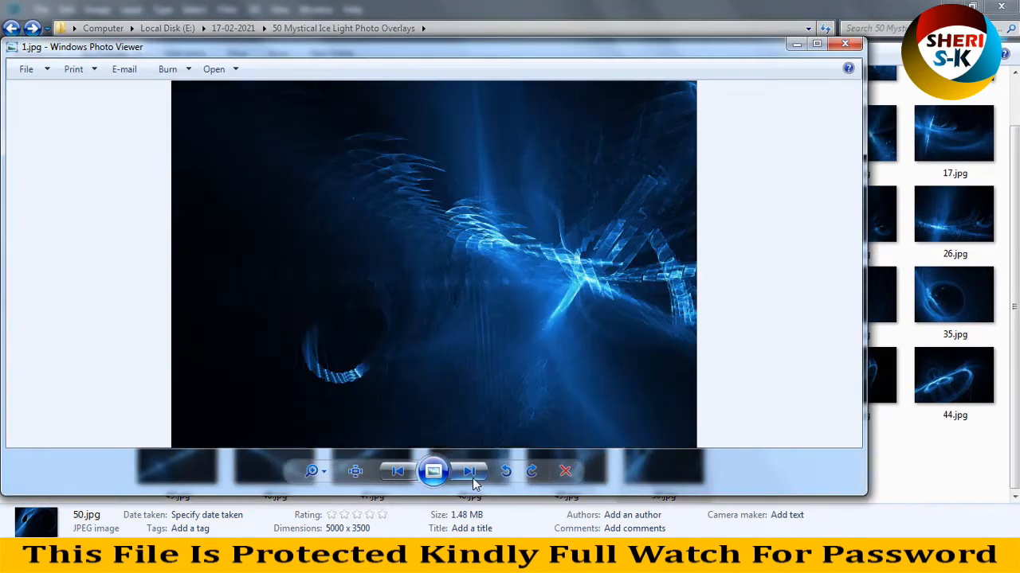
pyautogui.click(473, 480)
pyautogui.click(473, 480)
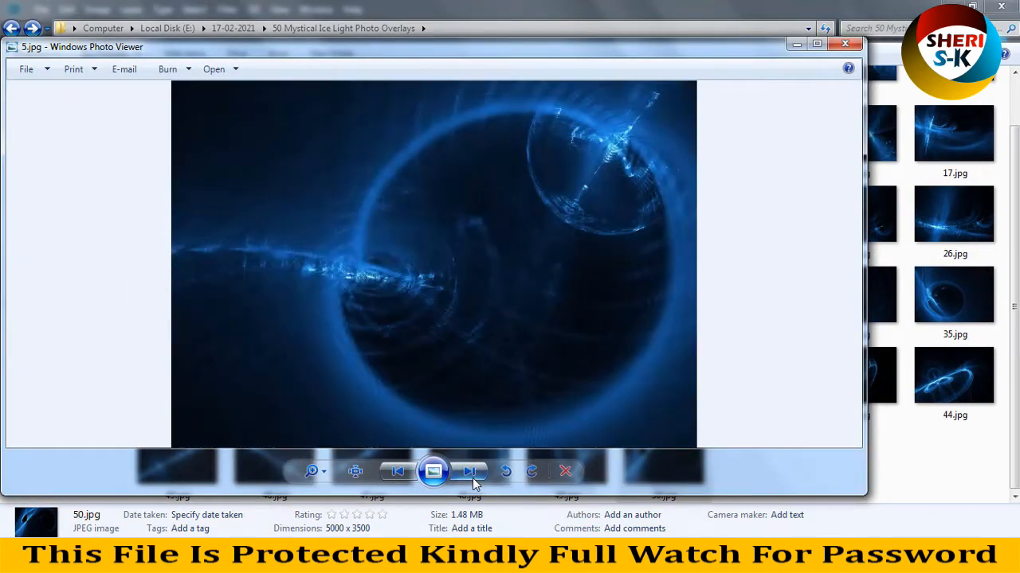
pyautogui.click(469, 472)
pyautogui.click(469, 472)
pyautogui.click(469, 472)
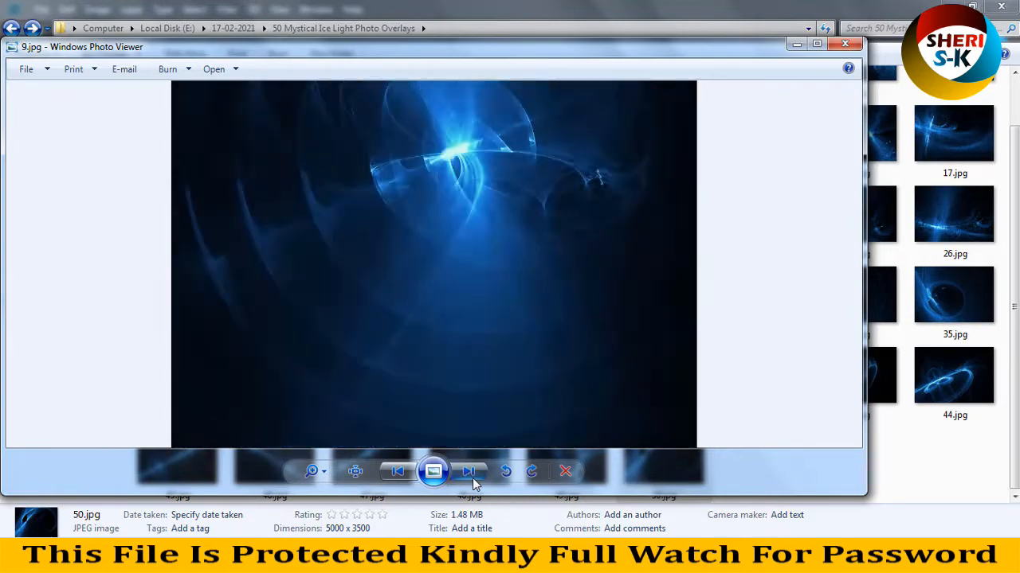
pyautogui.click(469, 472)
pyautogui.click(473, 481)
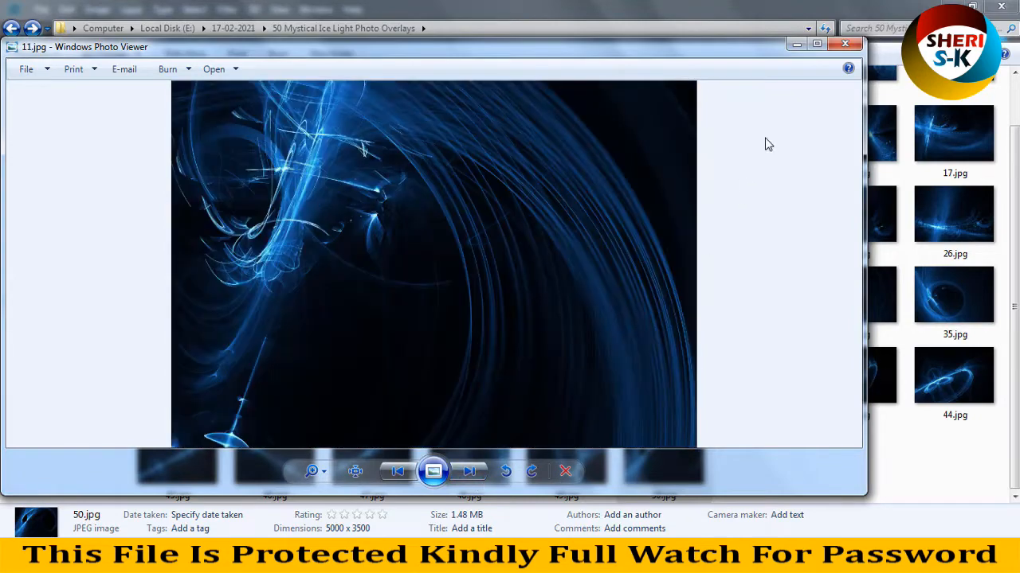
pyautogui.click(846, 45)
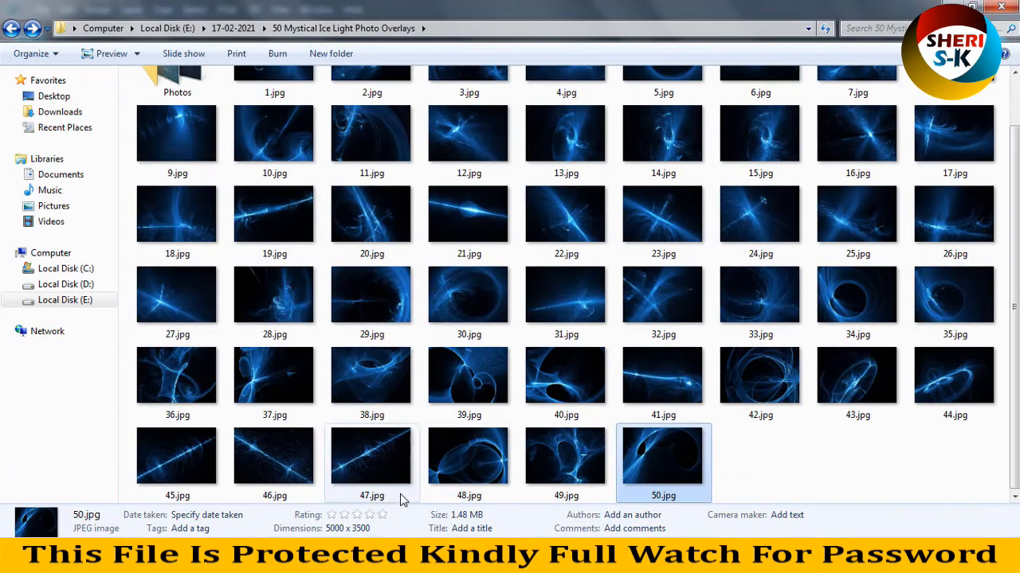
# Look through the 50 Mystical Ice Light Photo Overlays folder and the sample pictures in its Photos subfolder
pyautogui.click(429, 381)
pyautogui.click(378, 174)
pyautogui.click(350, 299)
pyautogui.click(388, 194)
pyautogui.click(276, 170)
pyautogui.scroll(2, 278, 199)
pyautogui.doubleClick(179, 111)
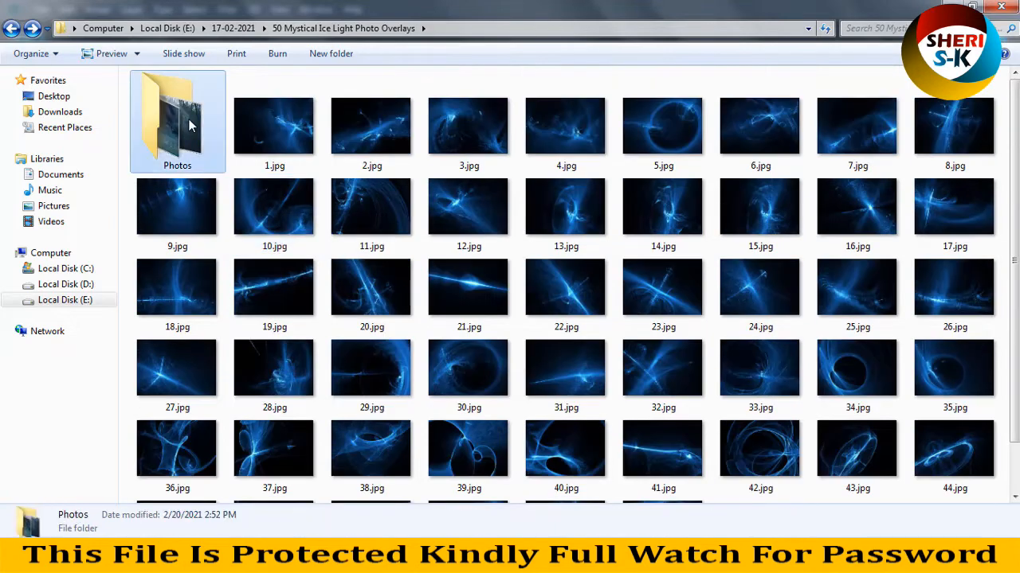
pyautogui.click(11, 29)
pyautogui.scroll(-2, 467, 353)
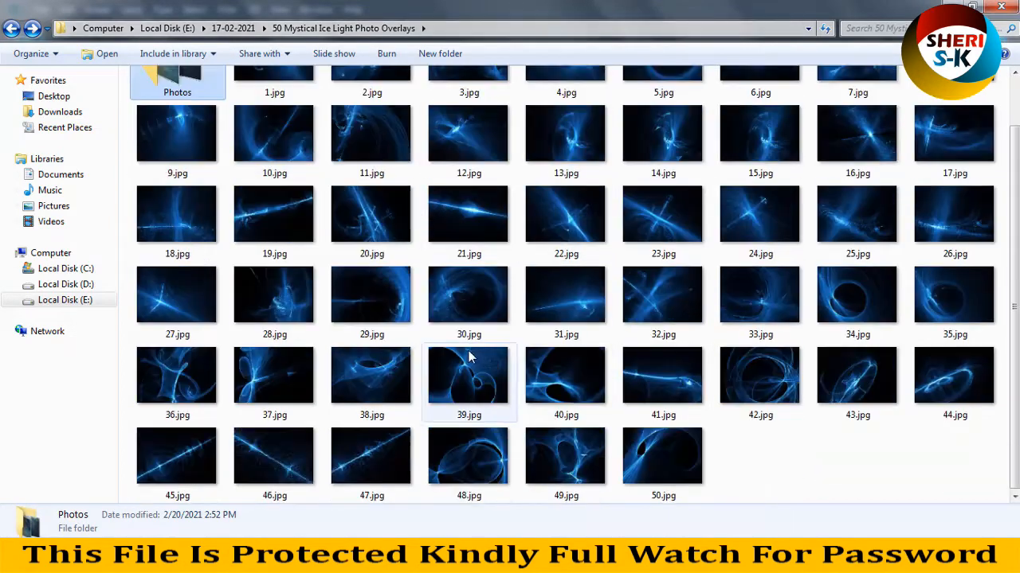
pyautogui.scroll(2, 471, 357)
pyautogui.doubleClick(216, 151)
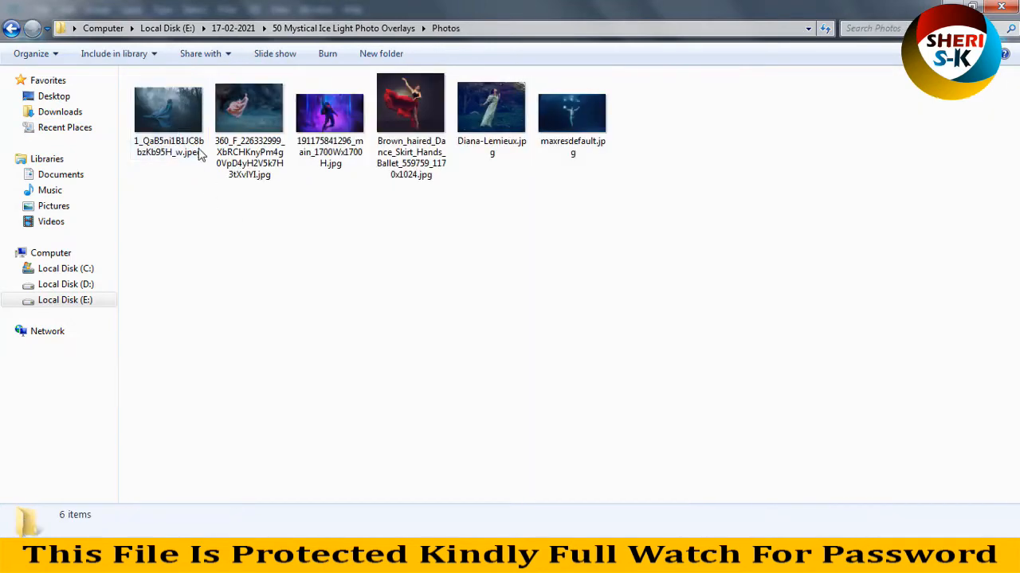
pyautogui.click(12, 28)
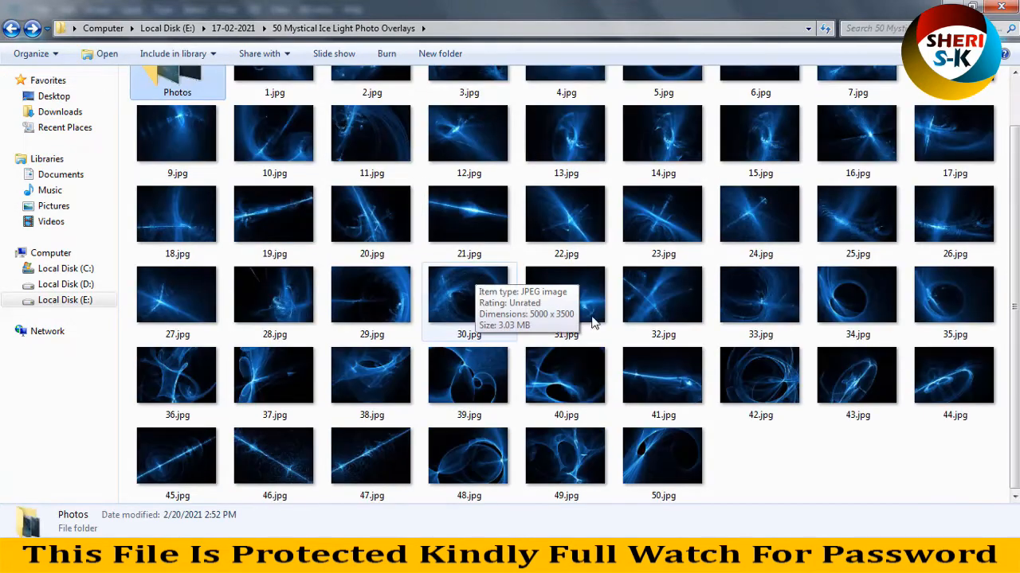
# Open overlay 49.jpg in Photoshop and open the cloaked-woman photo 1_QaB5ni1B1JC8bbzKb95H_w.jpeg as a second document
pyautogui.click(567, 462)
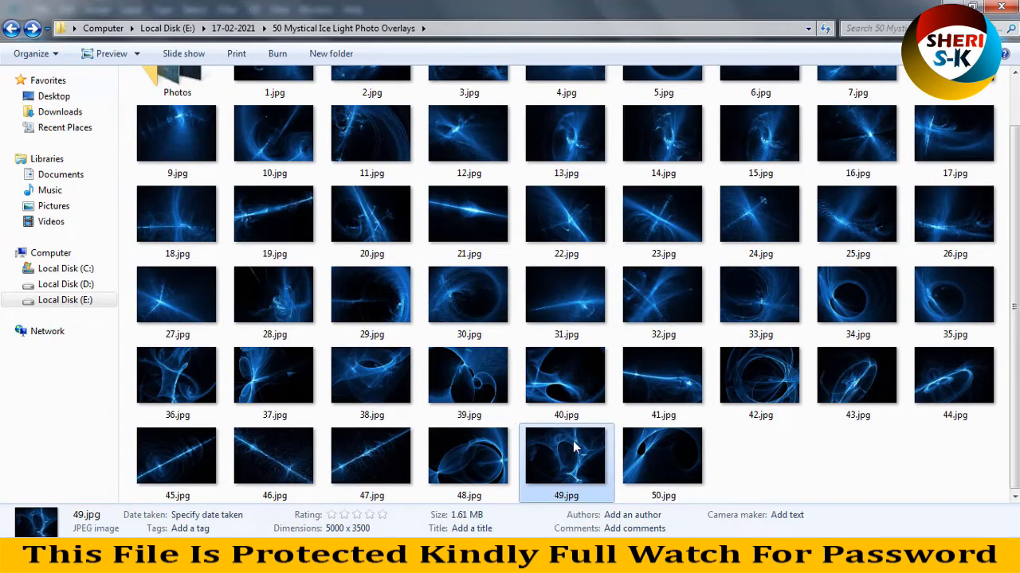
pyautogui.moveTo(576, 449); pyautogui.dragTo(350, 132)
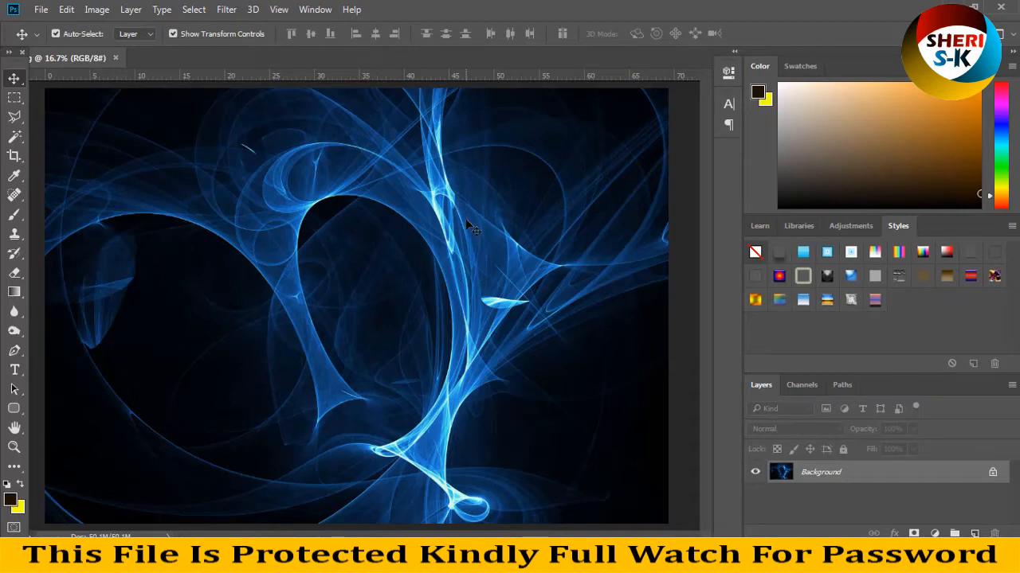
pyautogui.click(42, 10)
pyautogui.click(49, 39)
pyautogui.doubleClick(162, 116)
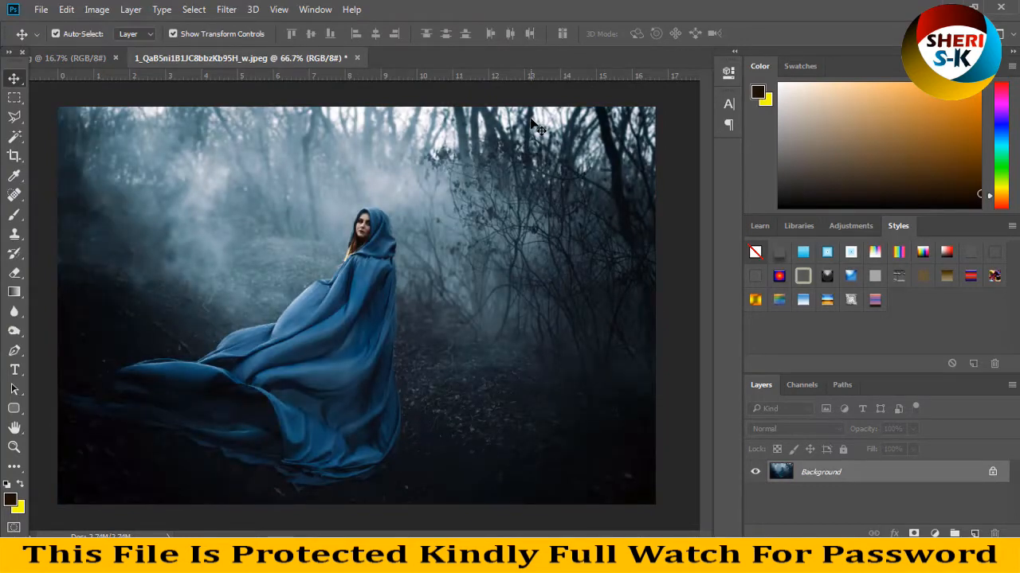
# Save the cloaked-woman photo as a Baseline ("Standard") JPEG at Maximum quality 12
pyautogui.hotkey('ctrl', 's')
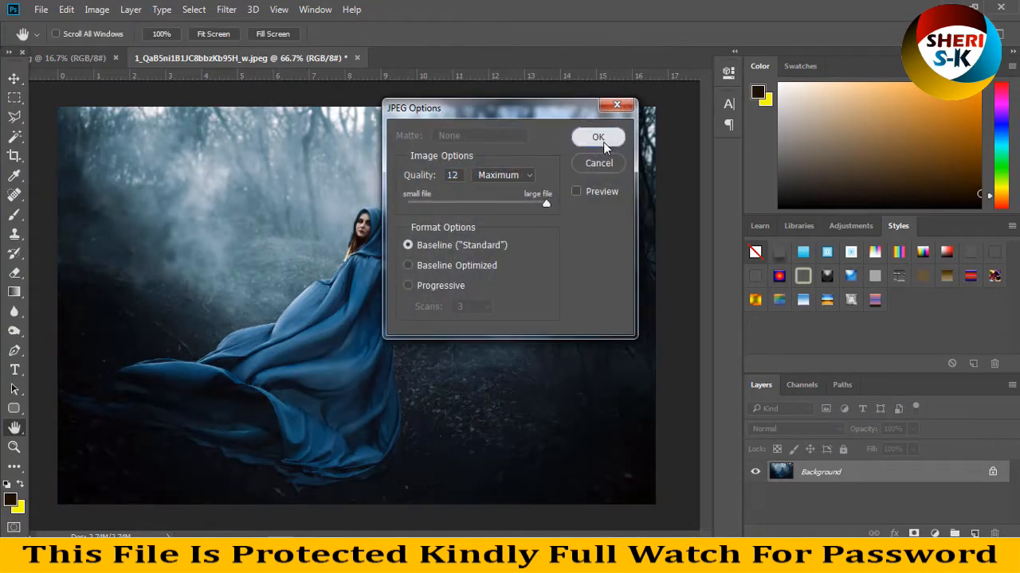
pyautogui.click(601, 139)
# Float the cloaked-woman photo in its own window and check its image size
pyautogui.moveTo(273, 60); pyautogui.dragTo(397, 128)
pyautogui.rightClick(397, 135)
pyautogui.click(435, 165)
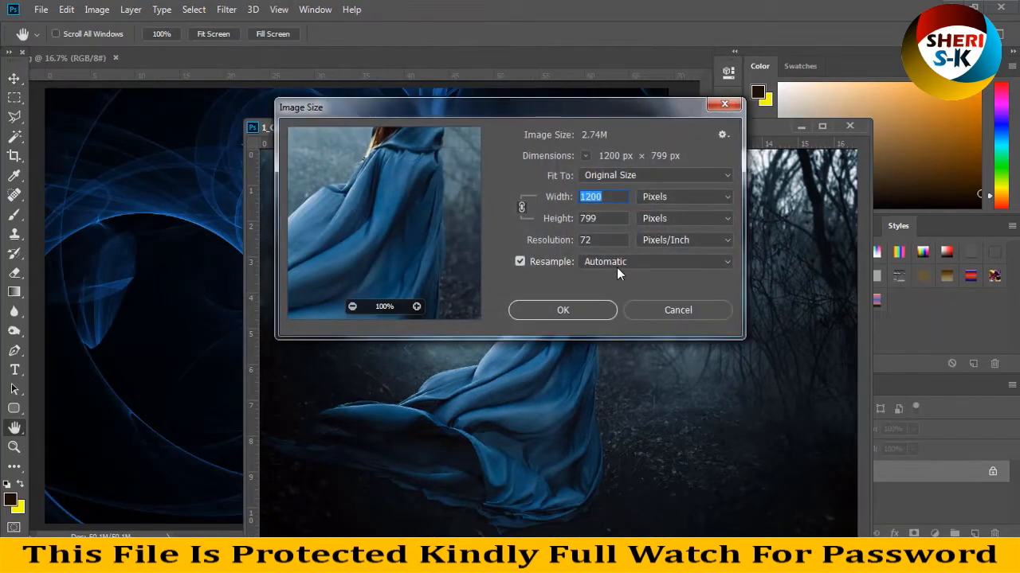
pyautogui.click(658, 312)
# Float the 49.jpg overlay in its own window and resize it to 1200 pixels wide with proportions kept
pyautogui.moveTo(77, 60); pyautogui.dragTo(225, 134)
pyautogui.rightClick(236, 151)
pyautogui.click(261, 173)
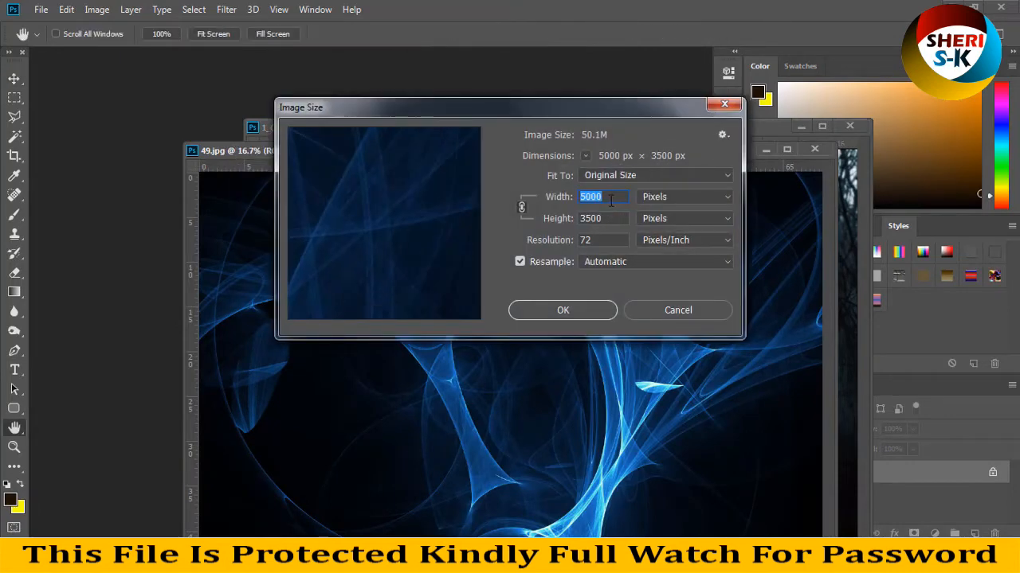
pyautogui.write('1200')
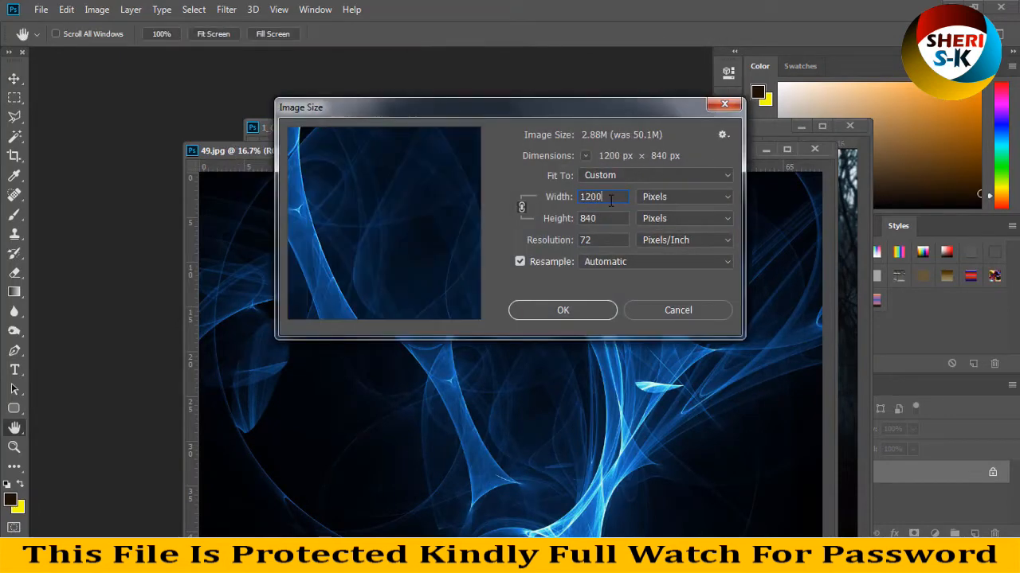
pyautogui.press('Return')
# Place the resized overlay on the cloaked-woman photo as a new layer and move the document window clear of the layer controls
pyautogui.moveTo(283, 215); pyautogui.dragTo(537, 268)
pyautogui.hotkey('ctrl', '-')
pyautogui.hotkey('ctrl', '-')
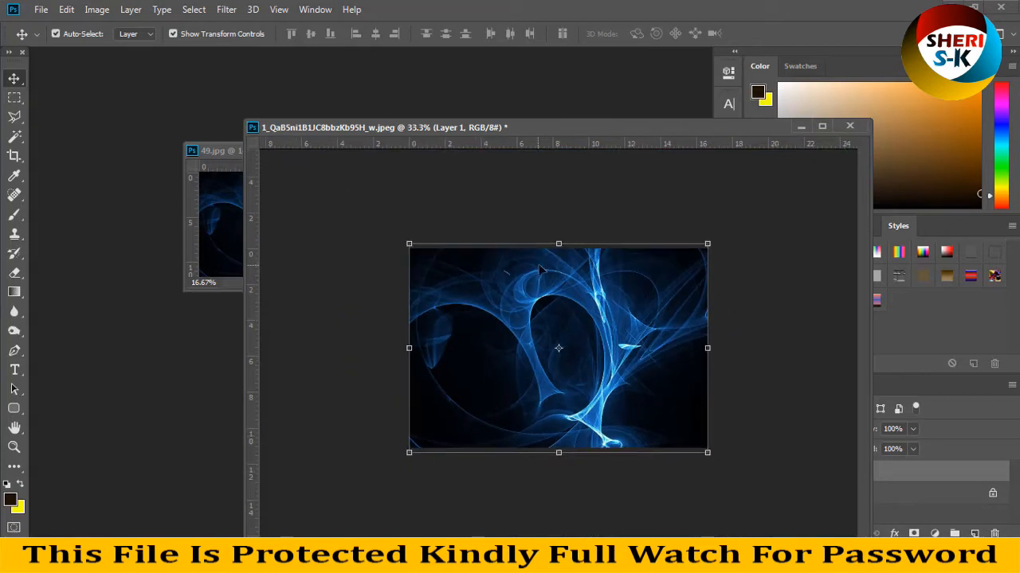
pyautogui.moveTo(702, 122); pyautogui.dragTo(561, 78)
# Compare the Screen and Soft Light blend modes on the overlay layer and leave it set to Screen
pyautogui.click(781, 430)
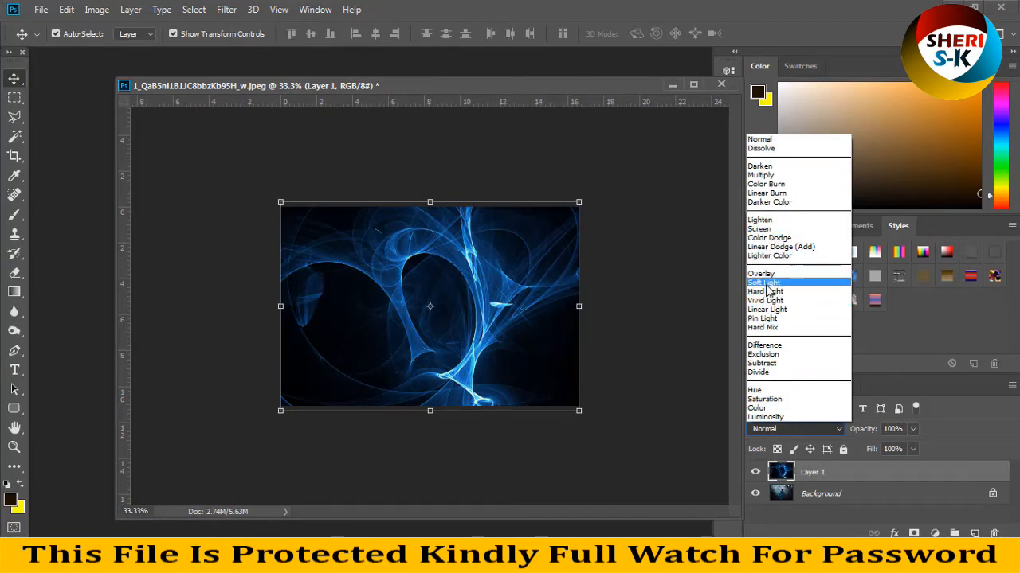
pyautogui.click(759, 229)
pyautogui.click(807, 430)
pyautogui.click(779, 288)
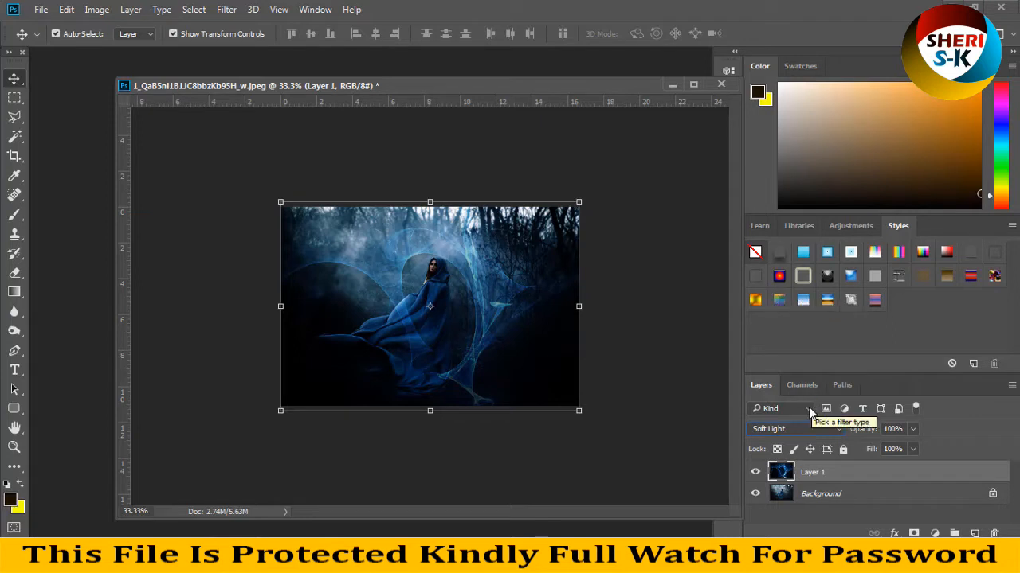
pyautogui.click(799, 430)
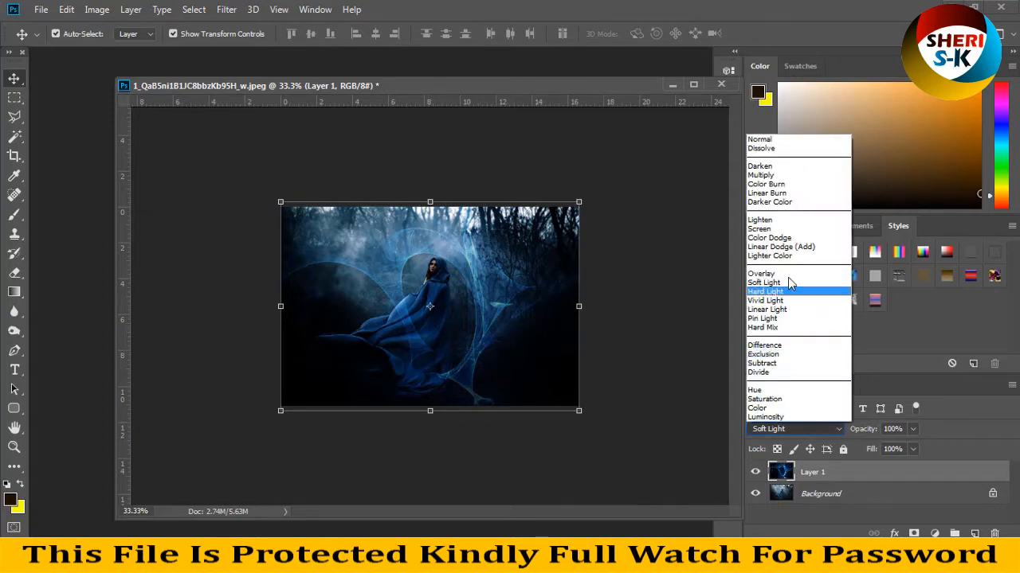
pyautogui.click(769, 230)
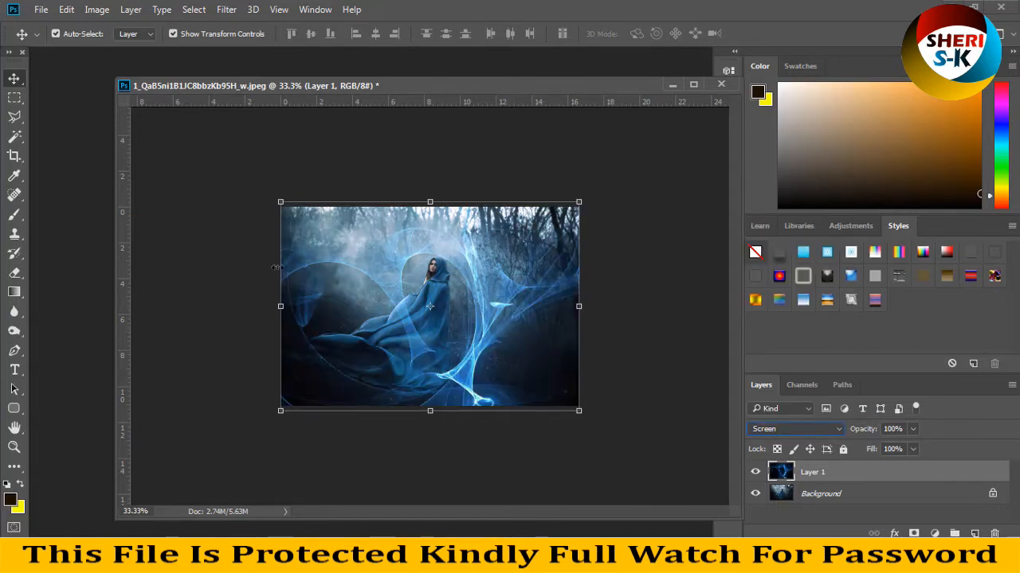
# Try to squeeze the overlay's height to the photo's upper and lower edges, and restore its previous height
pyautogui.moveTo(428, 413); pyautogui.dragTo(429, 408)
pyautogui.moveTo(430, 203); pyautogui.dragTo(430, 207)
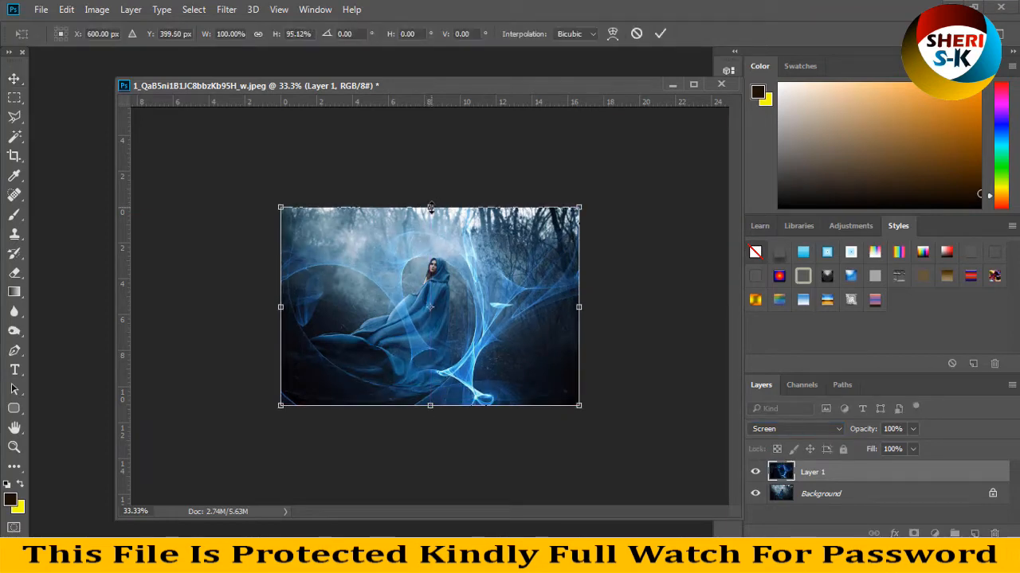
pyautogui.press('Return')
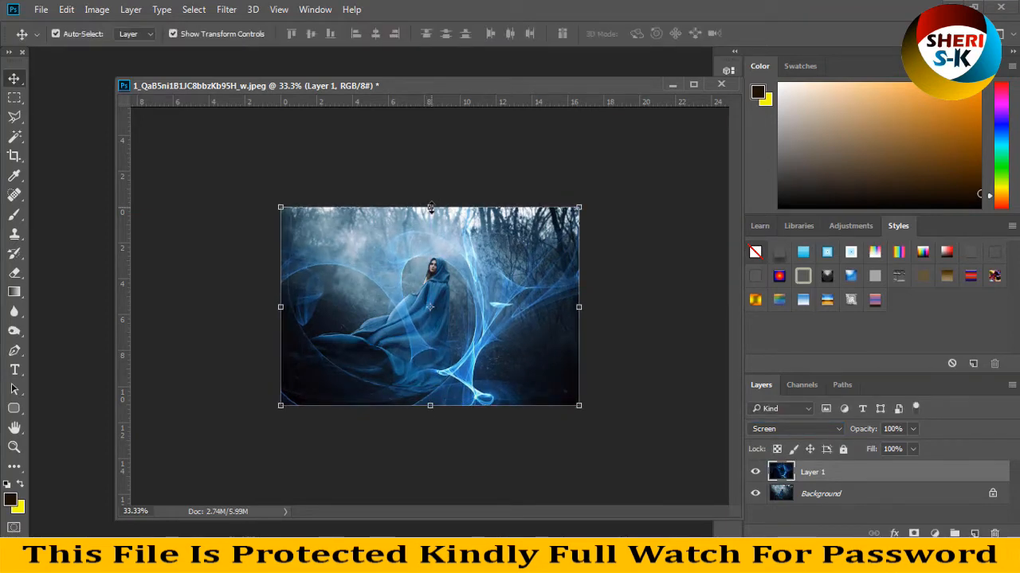
pyautogui.moveTo(431, 208); pyautogui.dragTo(430, 203)
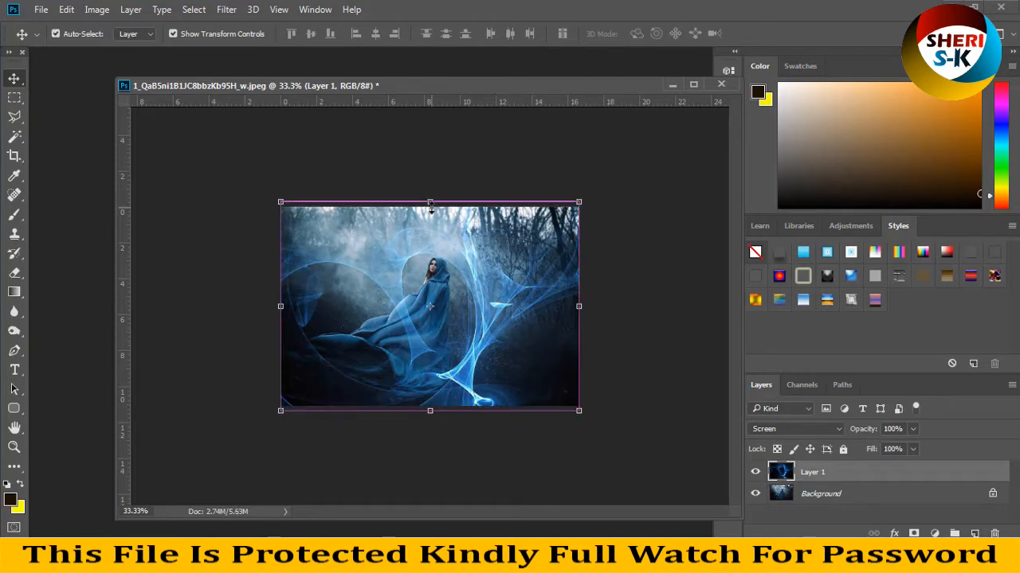
# Erase the overlay strands covering the woman's cloak on Layer 1 with an 80 px Eraser at 24% hardness
pyautogui.click(15, 274)
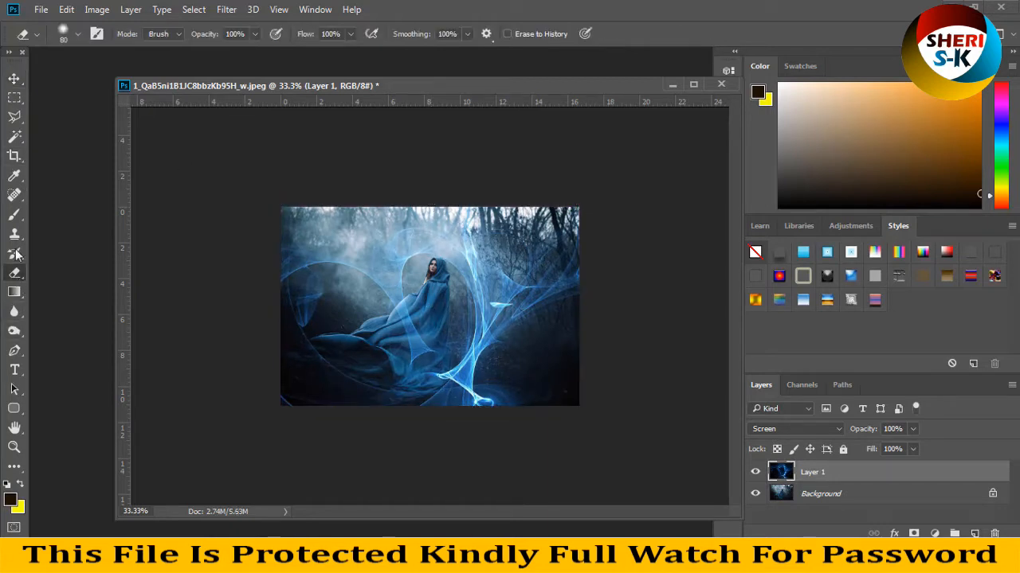
pyautogui.click(78, 35)
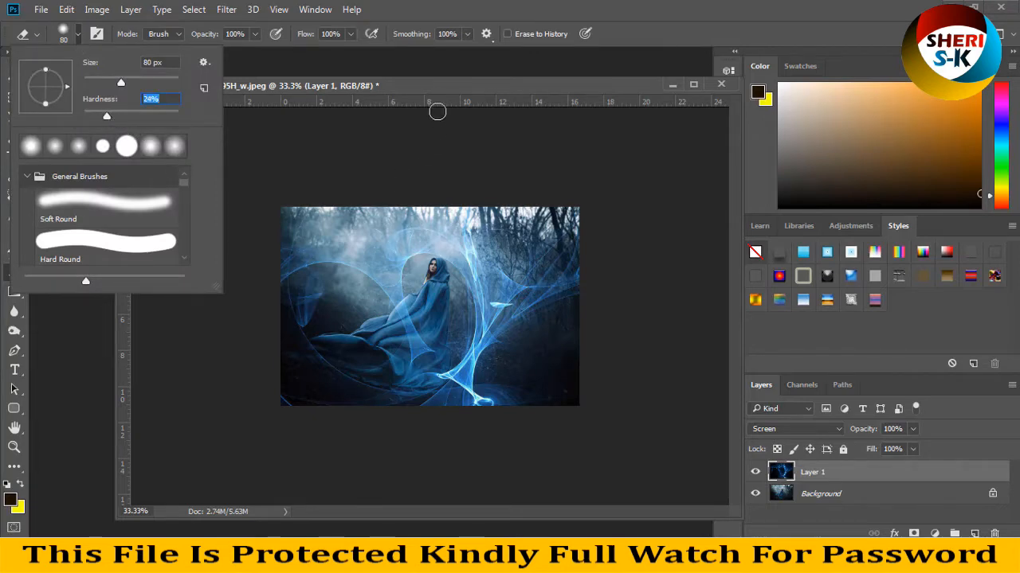
pyautogui.click(451, 91)
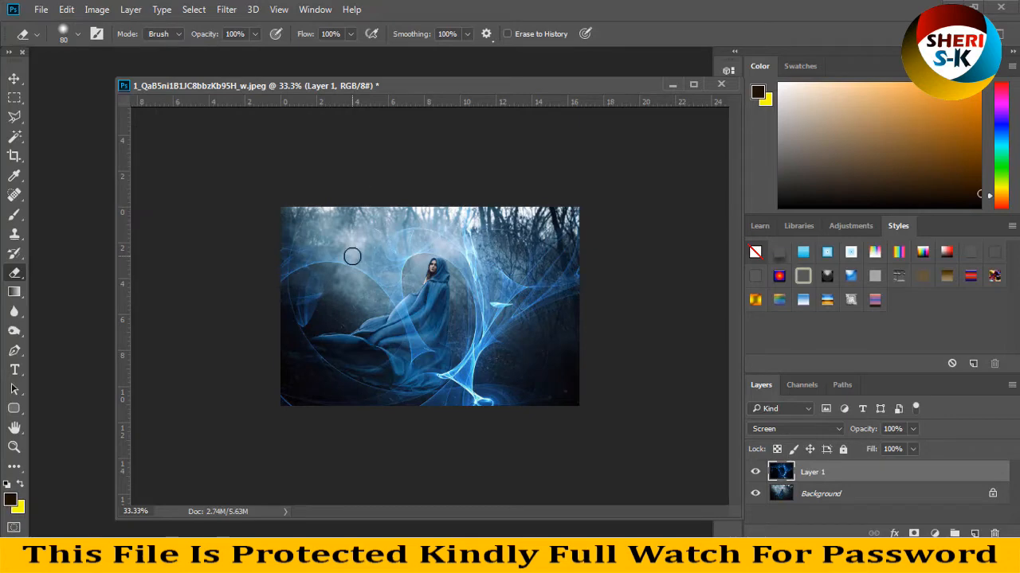
pyautogui.hotkey('ctrl', '+')
pyautogui.hotkey('ctrl', '+')
pyautogui.hotkey('ctrl', '+')
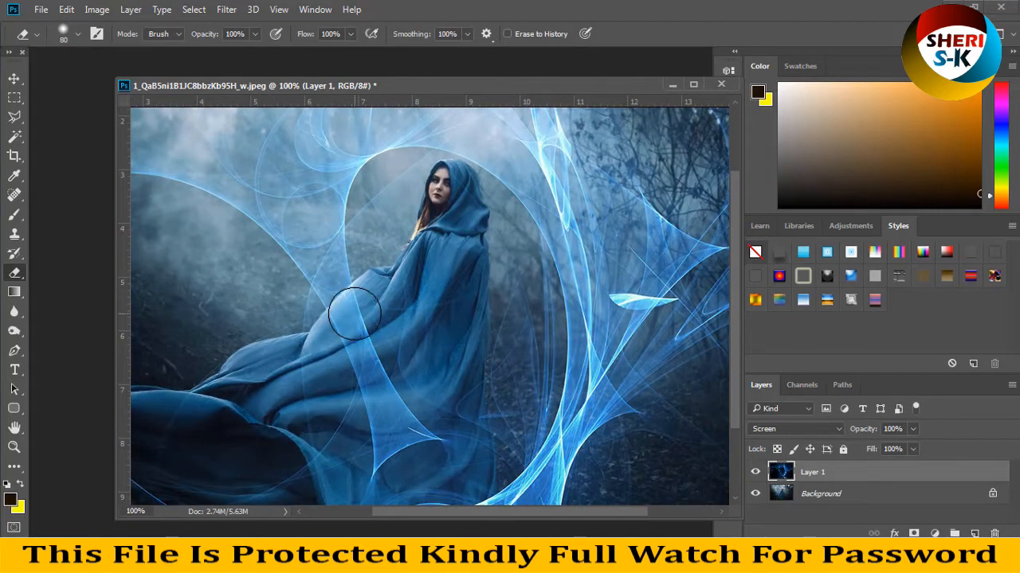
pyautogui.moveTo(362, 315); pyautogui.dragTo(348, 328)
pyautogui.moveTo(379, 404)
pyautogui.mouseDown()
pyautogui.moveTo(363, 343)
pyautogui.moveTo(407, 479)
pyautogui.moveTo(406, 418)
pyautogui.moveTo(405, 431)
pyautogui.moveTo(352, 457)
pyautogui.moveTo(329, 421)
pyautogui.moveTo(438, 376)
pyautogui.moveTo(459, 336)
pyautogui.moveTo(451, 246)
pyautogui.moveTo(403, 364)
pyautogui.moveTo(429, 300)
pyautogui.moveTo(415, 268)
pyautogui.moveTo(368, 375)
pyautogui.moveTo(456, 297)
pyautogui.mouseUp()
pyautogui.moveTo(405, 471)
pyautogui.mouseDown()
pyautogui.moveTo(449, 289)
pyautogui.moveTo(444, 337)
pyautogui.moveTo(380, 391)
pyautogui.moveTo(456, 328)
pyautogui.moveTo(393, 385)
pyautogui.mouseUp()
pyautogui.moveTo(288, 390); pyautogui.dragTo(299, 290)
pyautogui.moveTo(395, 286)
pyautogui.mouseDown()
pyautogui.moveTo(348, 420)
pyautogui.moveTo(310, 392)
pyautogui.moveTo(291, 334)
pyautogui.moveTo(339, 292)
pyautogui.moveTo(332, 262)
pyautogui.moveTo(272, 329)
pyautogui.moveTo(325, 364)
pyautogui.moveTo(306, 362)
pyautogui.moveTo(310, 403)
pyautogui.moveTo(392, 316)
pyautogui.moveTo(277, 363)
pyautogui.moveTo(291, 416)
pyautogui.moveTo(371, 407)
pyautogui.moveTo(295, 376)
pyautogui.moveTo(314, 384)
pyautogui.moveTo(236, 334)
pyautogui.moveTo(192, 322)
pyautogui.moveTo(179, 353)
pyautogui.moveTo(252, 400)
pyautogui.moveTo(191, 346)
pyautogui.mouseUp()
pyautogui.moveTo(394, 407)
pyautogui.mouseDown()
pyautogui.moveTo(441, 356)
pyautogui.moveTo(420, 342)
pyautogui.moveTo(340, 408)
pyautogui.moveTo(434, 364)
pyautogui.moveTo(381, 411)
pyautogui.moveTo(402, 363)
pyautogui.moveTo(388, 399)
pyautogui.moveTo(345, 402)
pyautogui.moveTo(380, 376)
pyautogui.moveTo(245, 391)
pyautogui.moveTo(228, 382)
pyautogui.moveTo(364, 425)
pyautogui.moveTo(310, 404)
pyautogui.moveTo(450, 393)
pyautogui.moveTo(484, 281)
pyautogui.moveTo(455, 368)
pyautogui.moveTo(469, 399)
pyautogui.moveTo(470, 318)
pyautogui.moveTo(432, 417)
pyautogui.moveTo(363, 428)
pyautogui.moveTo(327, 418)
pyautogui.moveTo(413, 334)
pyautogui.moveTo(376, 318)
pyautogui.mouseUp()
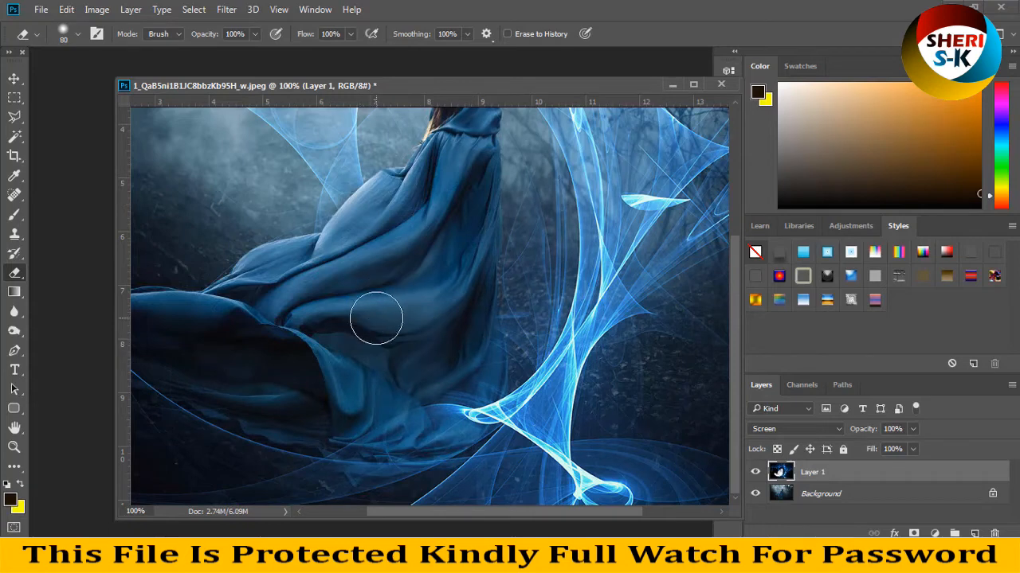
pyautogui.hotkey('ctrl', '-')
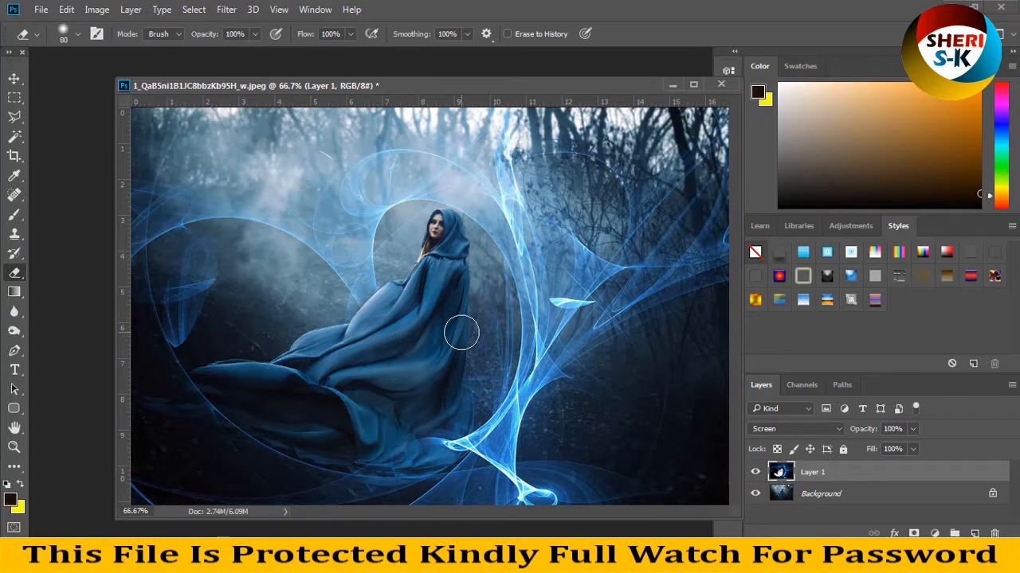
# Recolor the overlay on Layer 1 with Hue/Saturation, setting hue to +15 and saturation to +18 while keeping lightness at 0
pyautogui.hotkey('ctrl', 'u')
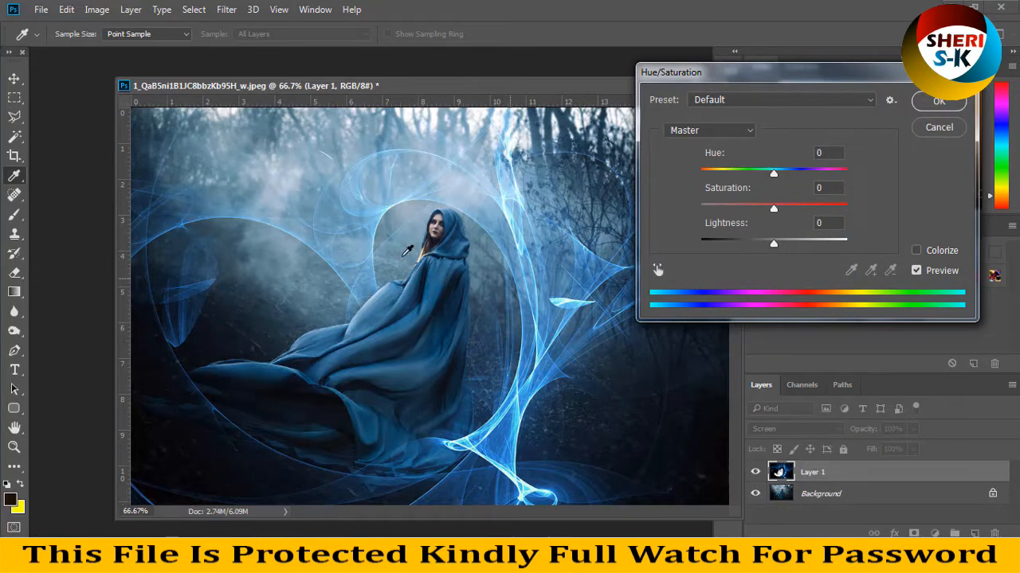
pyautogui.moveTo(774, 173)
pyautogui.mouseDown()
pyautogui.moveTo(857, 175)
pyautogui.moveTo(660, 174)
pyautogui.moveTo(781, 175)
pyautogui.mouseUp()
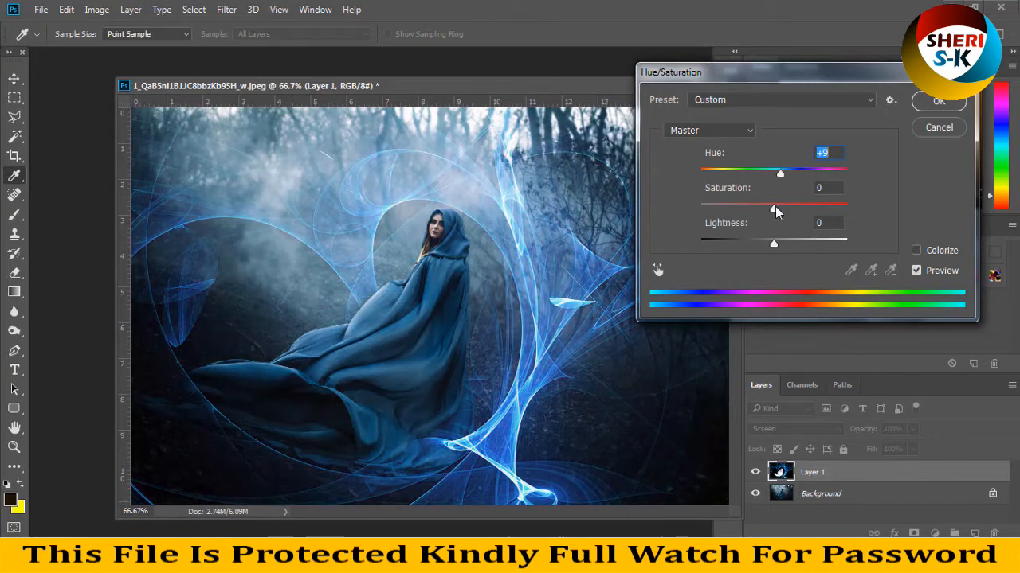
pyautogui.moveTo(781, 213); pyautogui.dragTo(822, 213)
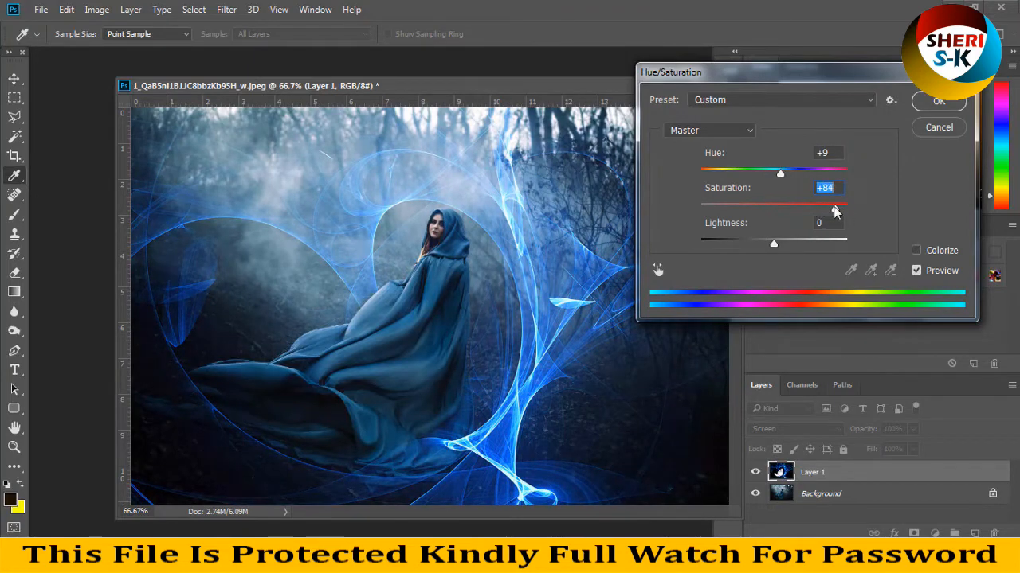
pyautogui.moveTo(785, 178)
pyautogui.mouseDown()
pyautogui.moveTo(832, 181)
pyautogui.moveTo(800, 173)
pyautogui.mouseUp()
pyautogui.click(797, 206)
pyautogui.moveTo(775, 245)
pyautogui.mouseDown()
pyautogui.moveTo(793, 247)
pyautogui.moveTo(775, 244)
pyautogui.mouseUp()
pyautogui.write('0')
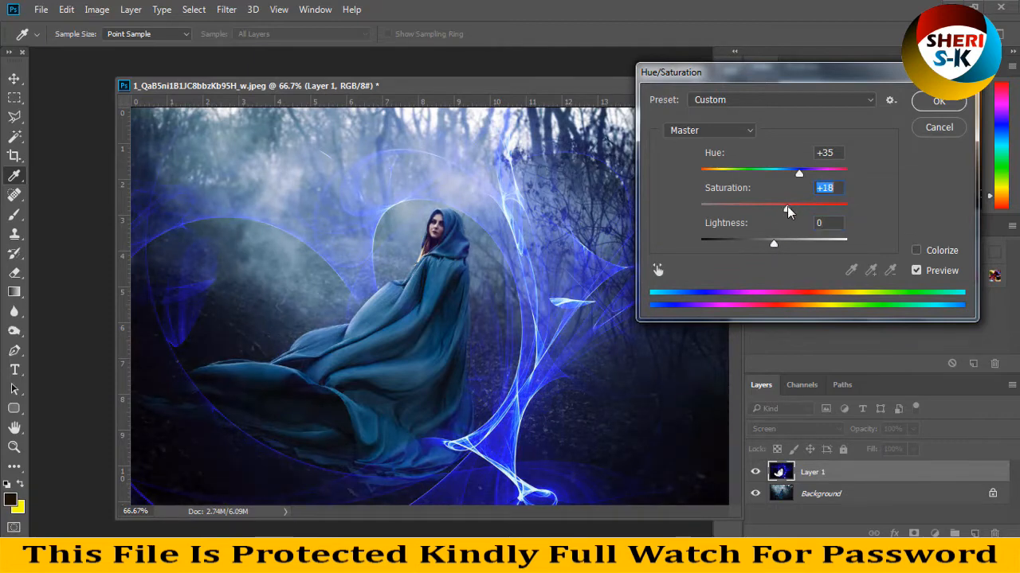
pyautogui.moveTo(801, 173)
pyautogui.mouseDown()
pyautogui.moveTo(818, 175)
pyautogui.moveTo(773, 173)
pyautogui.moveTo(786, 175)
pyautogui.mouseUp()
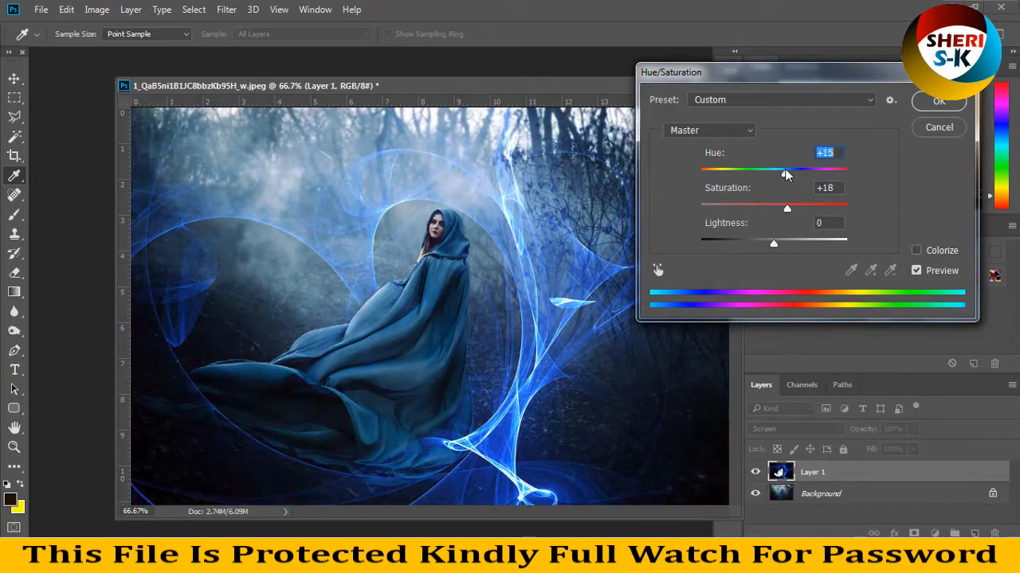
pyautogui.click(937, 101)
pyautogui.press('e')
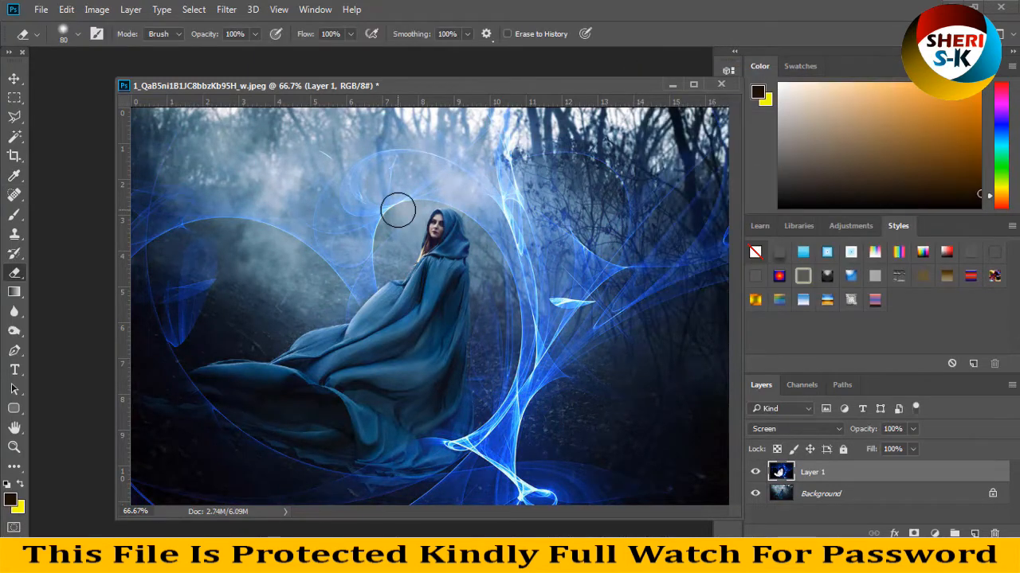
# Close the cloaked-woman composite and the 49.jpg overlay without saving either document
pyautogui.hotkey('ctrl', '-')
pyautogui.click(721, 85)
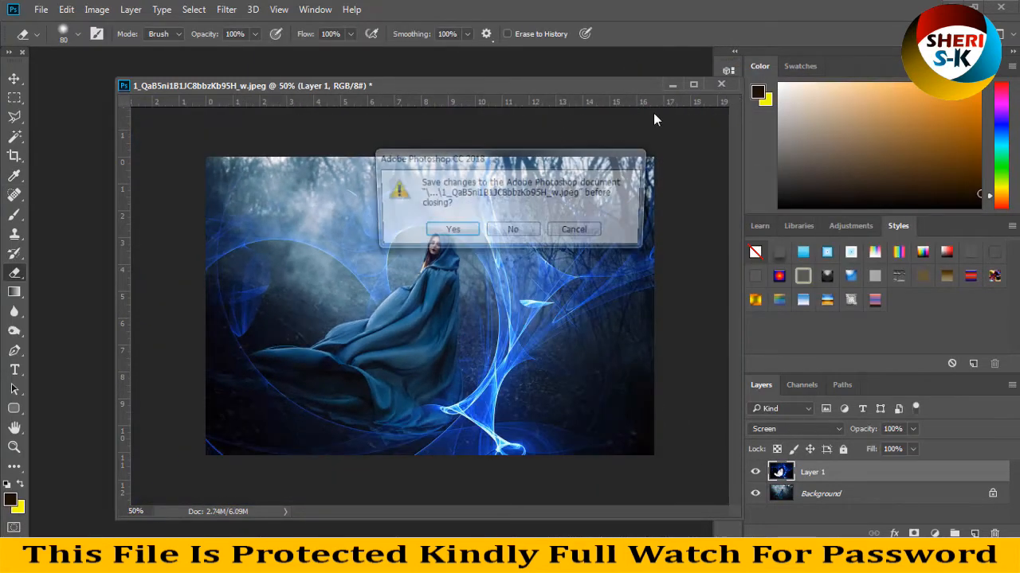
pyautogui.click(515, 231)
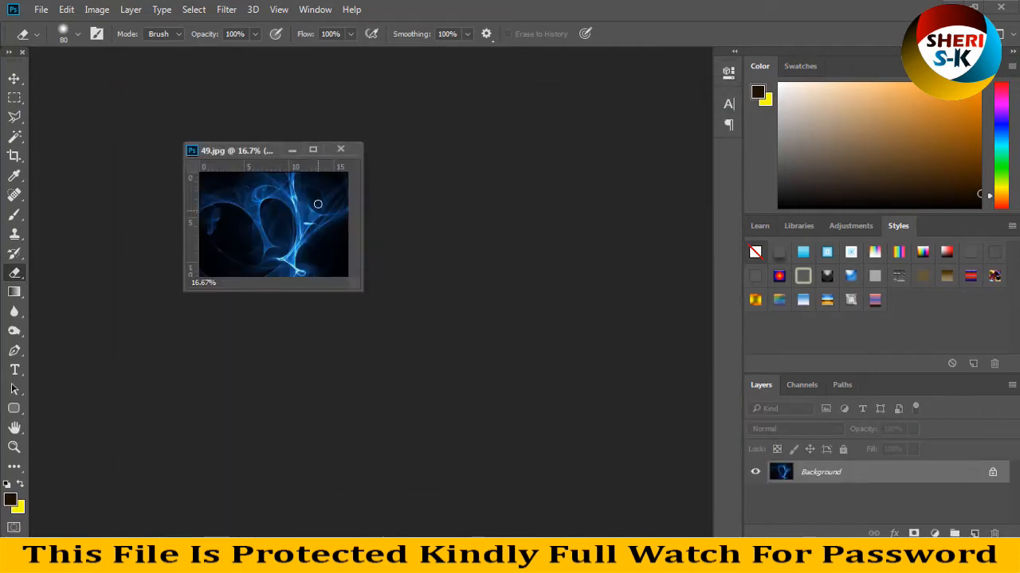
pyautogui.click(341, 150)
pyautogui.click(514, 221)
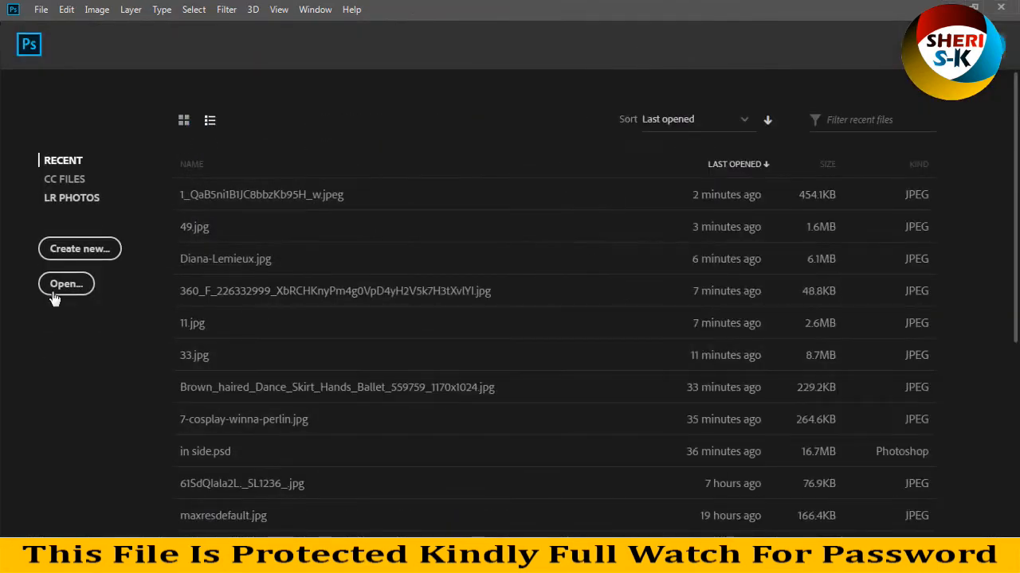
# Open the photo of the floating woman in the peach dress in its own floating window and apply Auto Tone
pyautogui.click(53, 294)
pyautogui.doubleClick(258, 137)
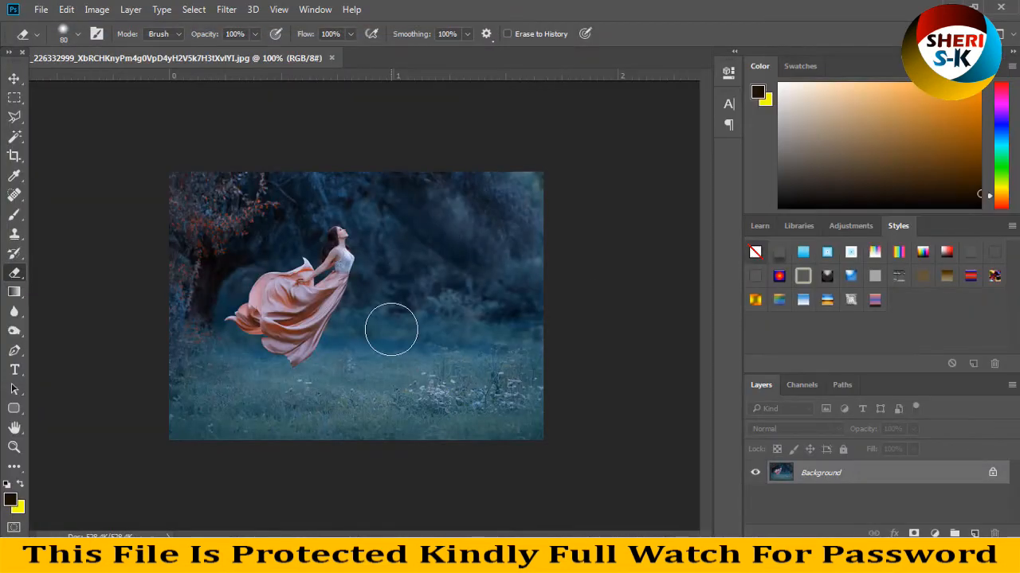
pyautogui.hotkey('ctrl', 'shift', 'l')
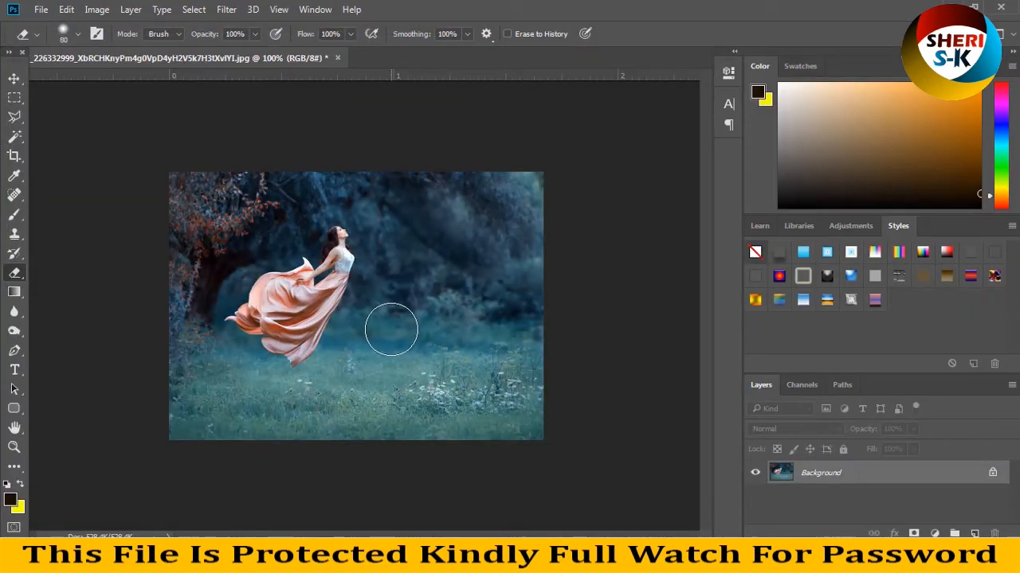
pyautogui.moveTo(166, 57); pyautogui.dragTo(239, 132)
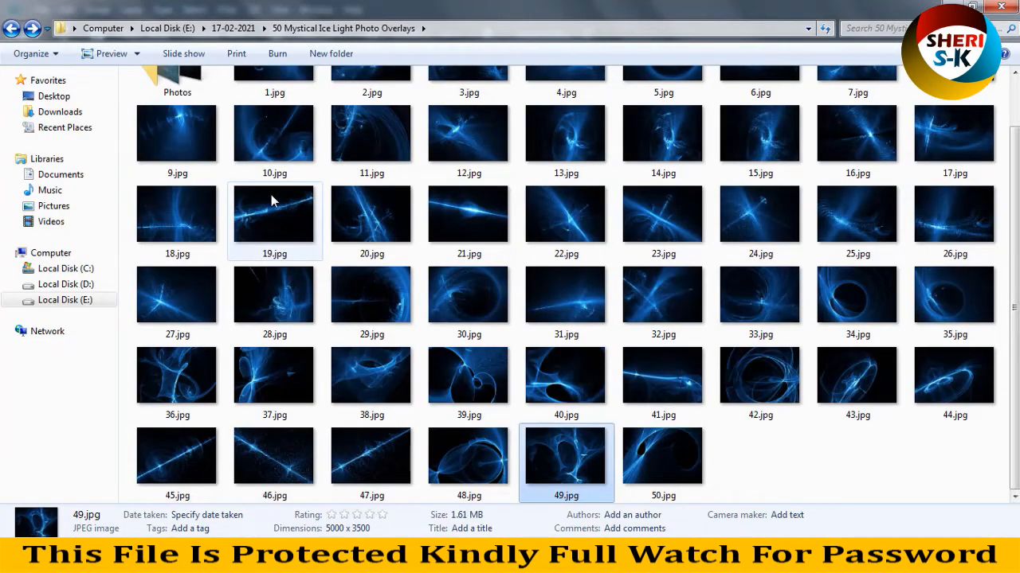
# Switch to the 50 Mystical Ice Light Photo Overlays folder in the file browser and open 11.jpg with Adobe Photoshop CC 2018
pyautogui.scroll(2, 268, 203)
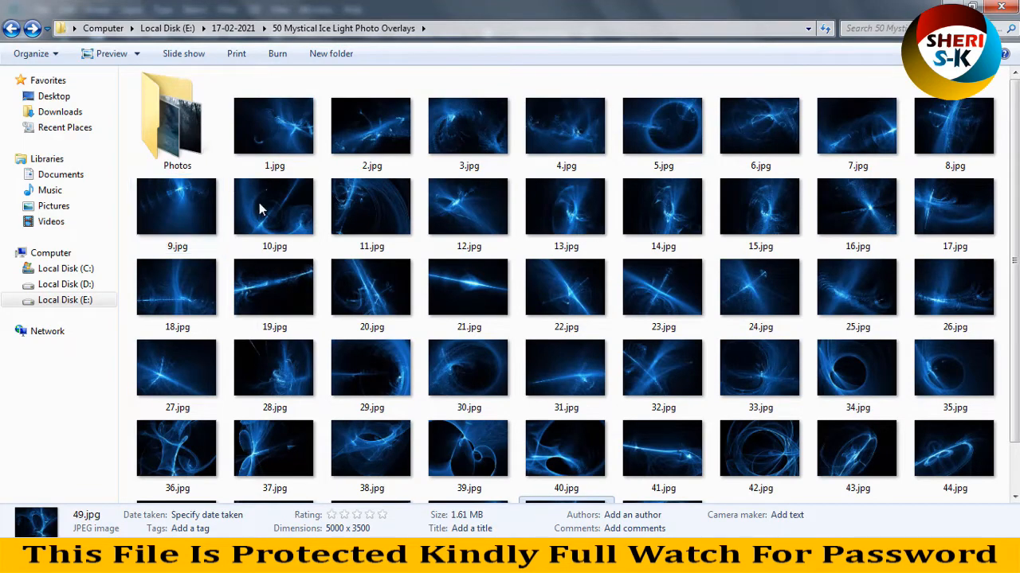
pyautogui.click(360, 203)
pyautogui.scroll(-1, 363, 211)
pyautogui.rightClick(387, 157)
pyautogui.moveTo(500, 298)
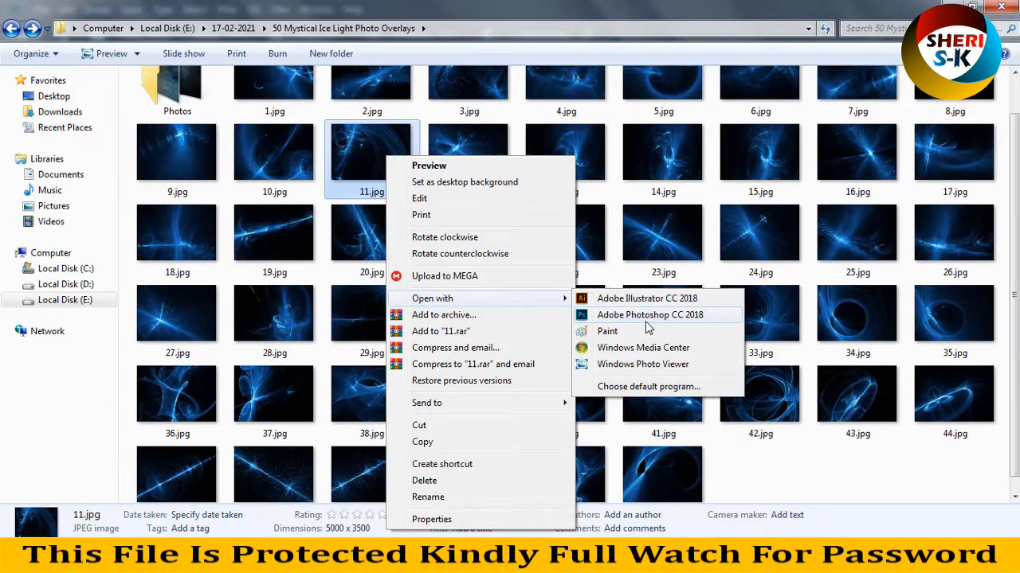
pyautogui.click(647, 319)
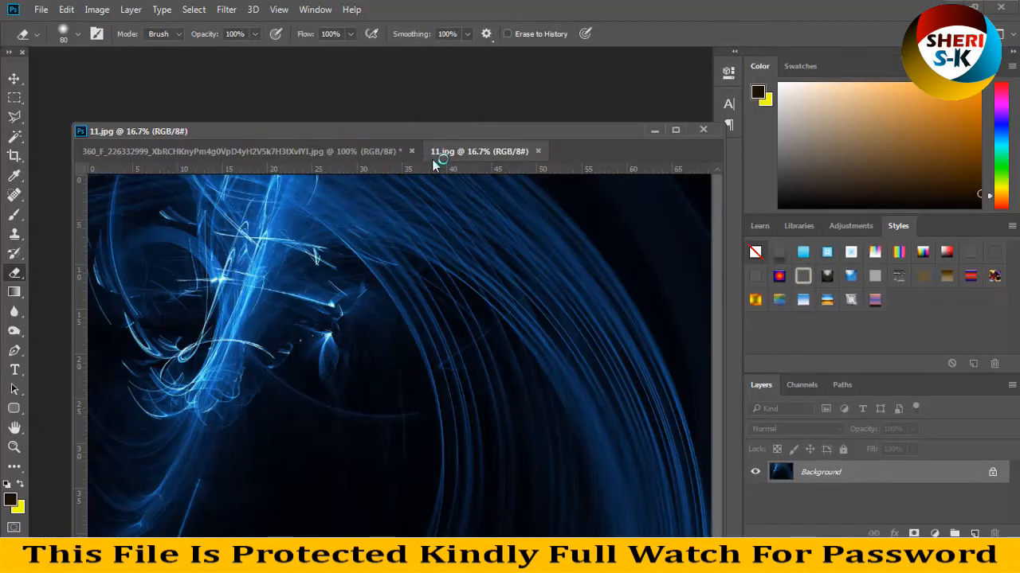
# Separate the 11.jpg overlay from the photo into its own window and check the floating-woman photo's image size
pyautogui.moveTo(432, 158); pyautogui.dragTo(536, 196)
pyautogui.moveTo(323, 134); pyautogui.dragTo(283, 98)
pyautogui.click(435, 284)
pyautogui.rightClick(303, 97)
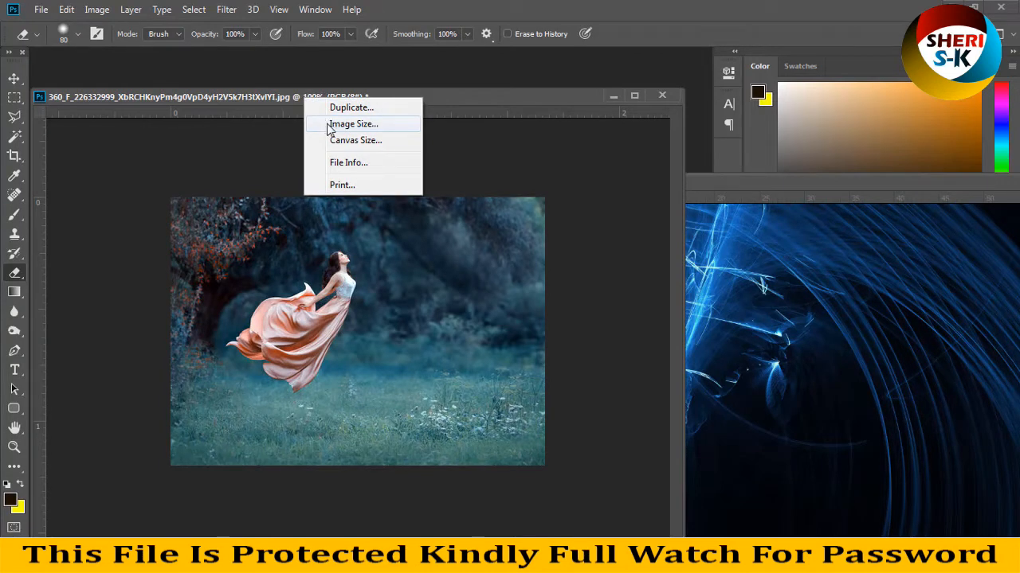
pyautogui.click(327, 124)
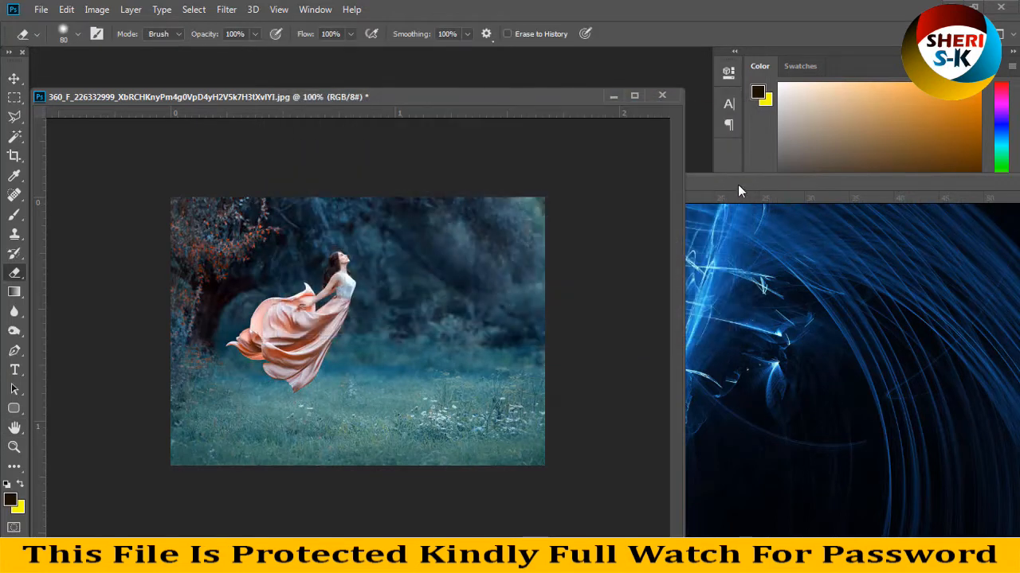
# Resize the 11.jpg overlay to a width of 500 pixels
pyautogui.rightClick(737, 186)
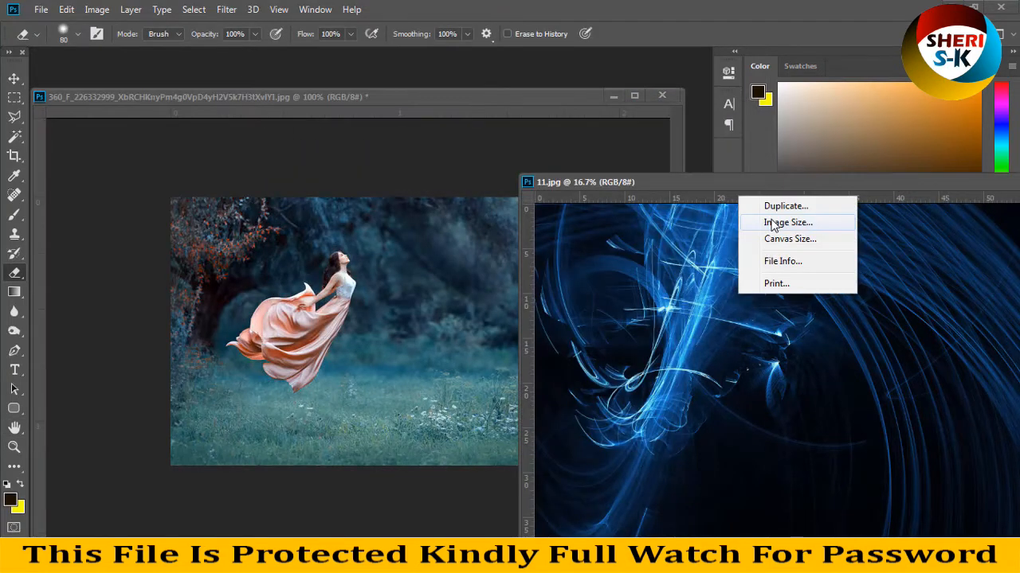
pyautogui.click(771, 223)
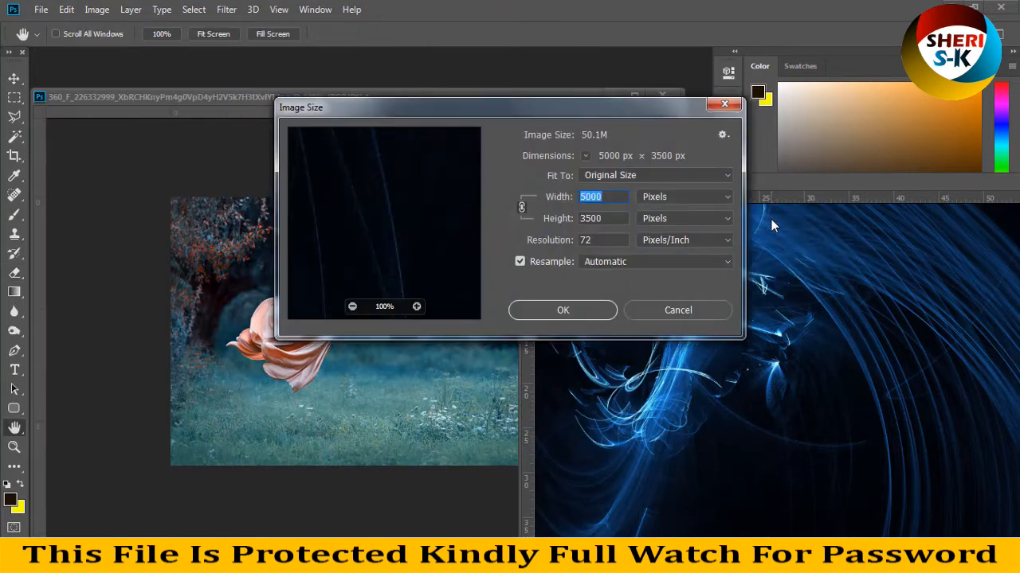
pyautogui.write('500')
pyautogui.press('Return')
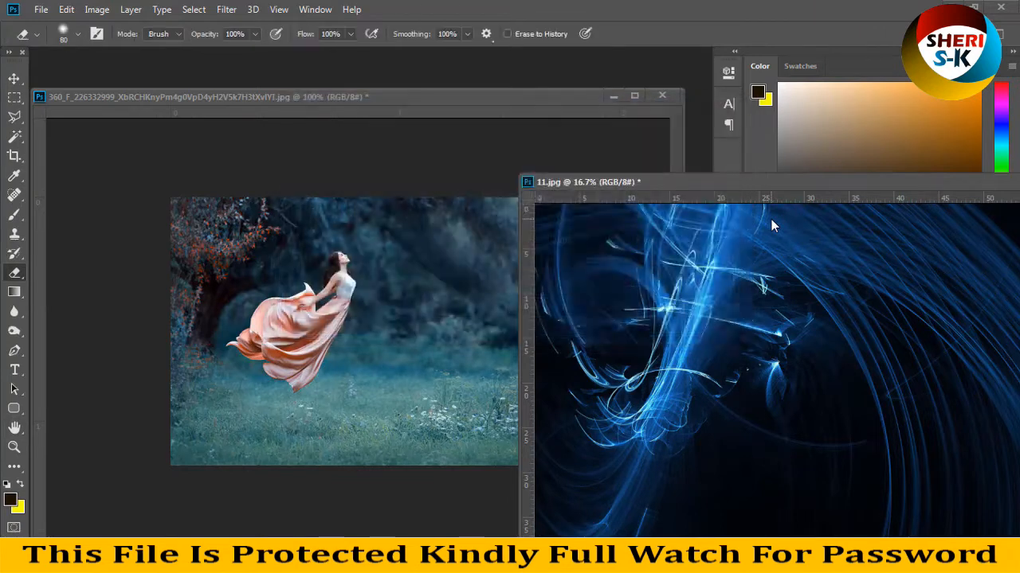
# Place the resized overlay on the floating-woman photo as a new layer and minimize the 11.jpg window
pyautogui.click(14, 79)
pyautogui.moveTo(809, 415); pyautogui.dragTo(407, 354)
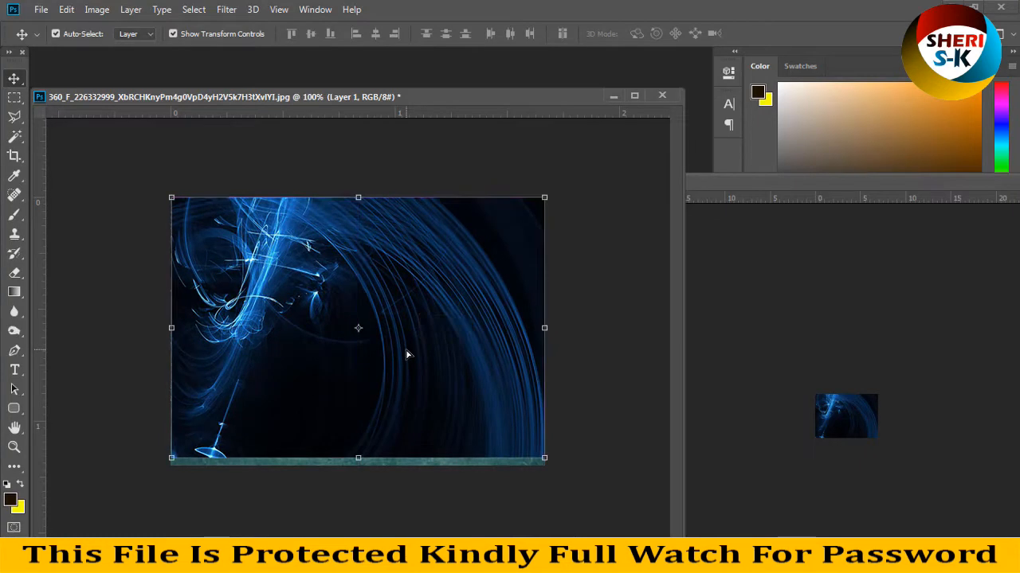
pyautogui.moveTo(942, 182); pyautogui.dragTo(667, 234)
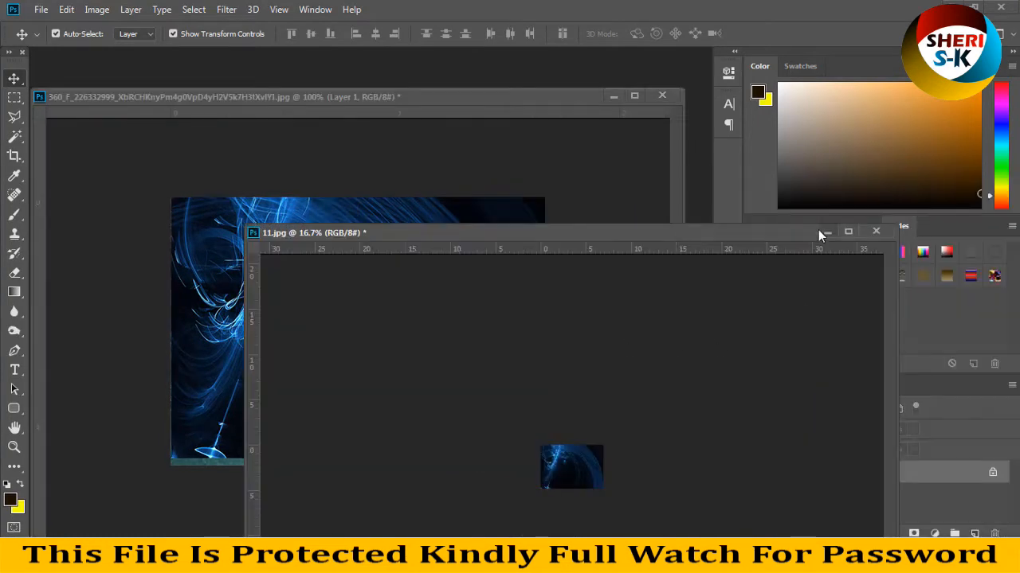
pyautogui.click(822, 232)
# Set Layer 1 to the Soft Light blend mode and stretch the overlay down to the photo's lower edge
pyautogui.click(797, 428)
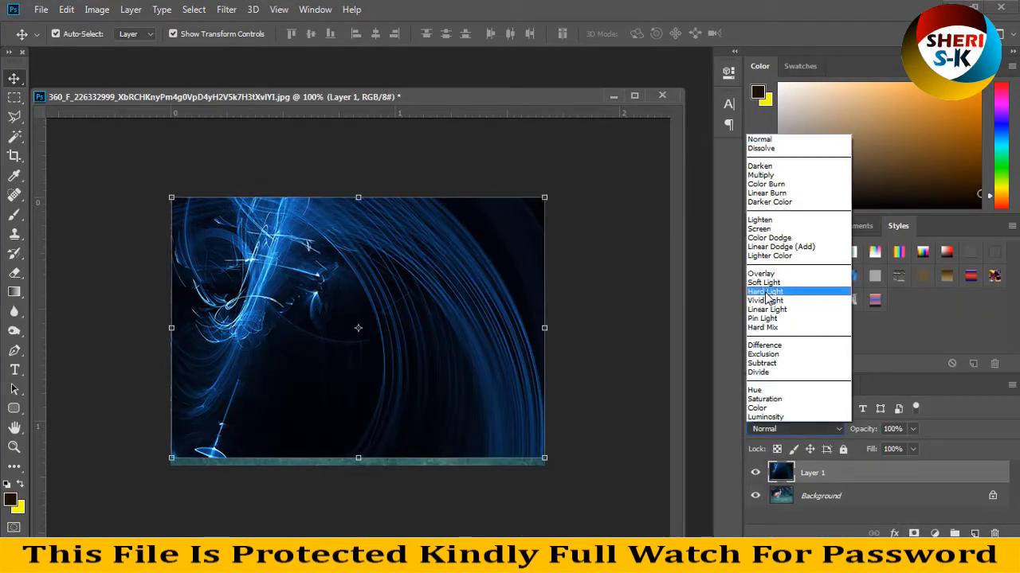
pyautogui.click(765, 282)
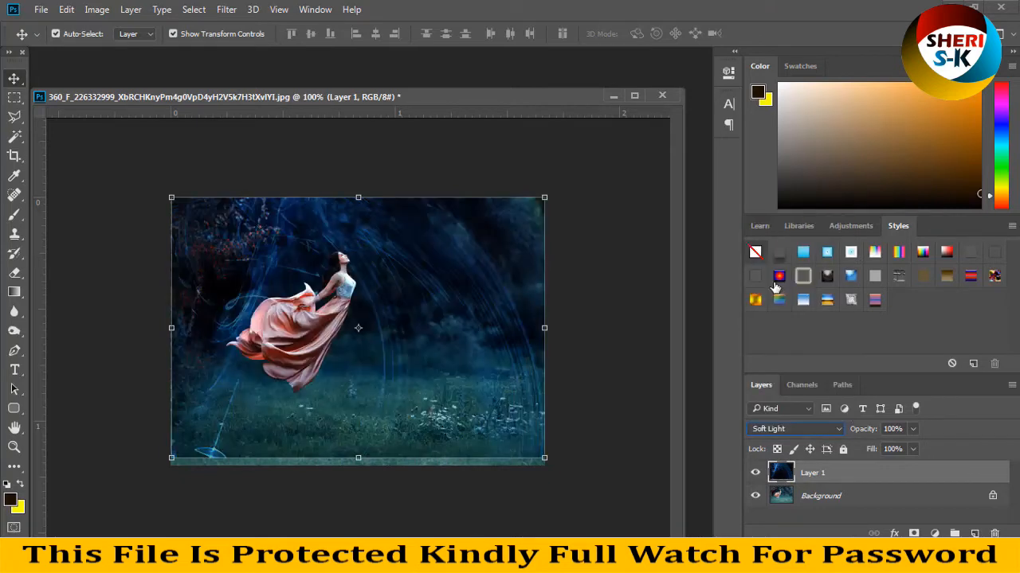
pyautogui.moveTo(355, 462); pyautogui.dragTo(360, 461)
pyautogui.press('Return')
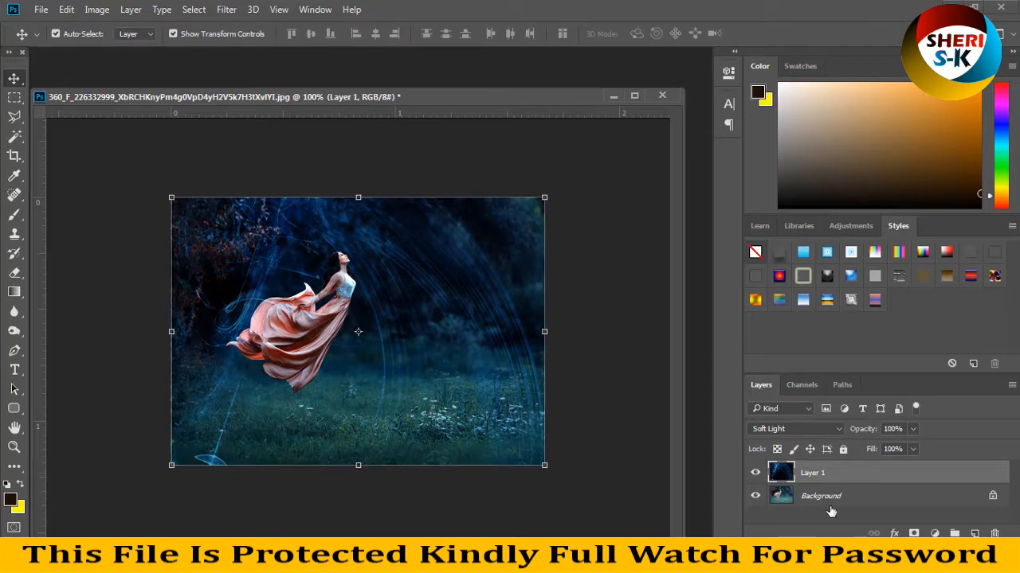
# Compare the floating-woman photo with and without the overlay by switching Layer 1's visibility off and on
pyautogui.click(761, 476)
pyautogui.click(761, 476)
pyautogui.click(760, 476)
pyautogui.click(760, 476)
# Shift the hue of the overlay on Layer 1 to +180 with Hue/Saturation, keeping the layer in its place
pyautogui.hotkey('ctrl', 'u')
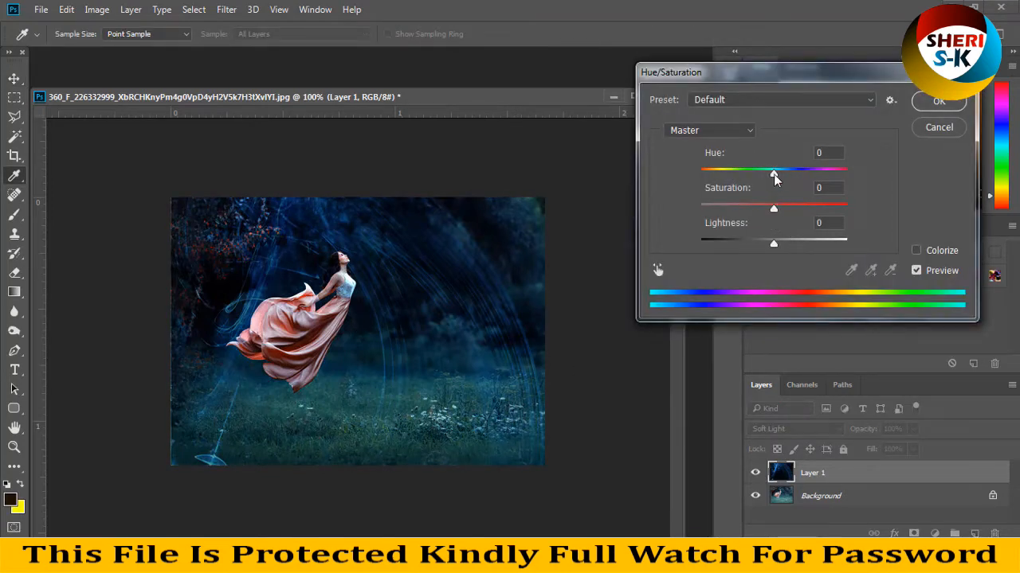
pyautogui.moveTo(774, 175); pyautogui.dragTo(851, 177)
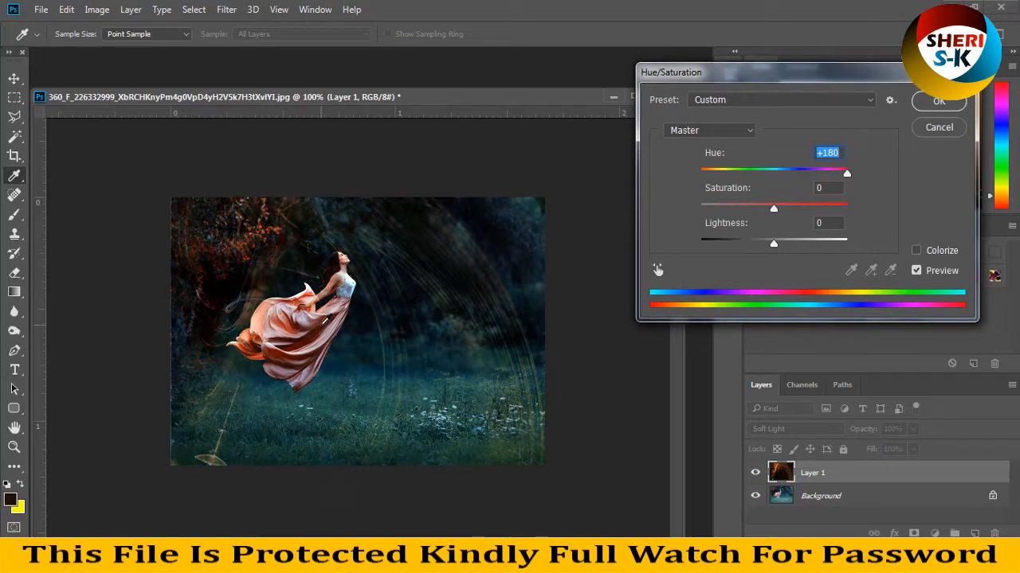
pyautogui.press('Return')
pyautogui.press('v')
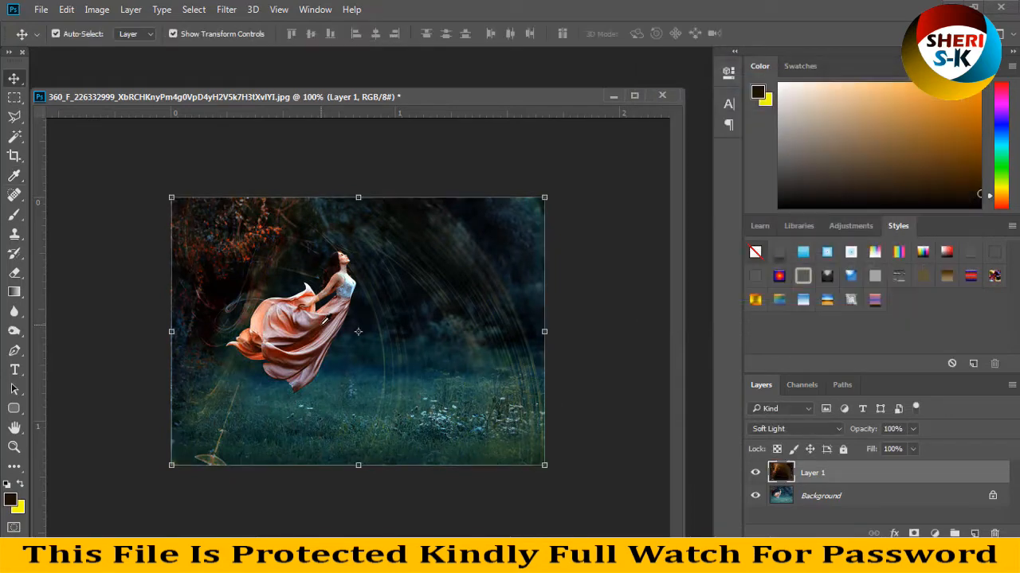
pyautogui.moveTo(442, 270); pyautogui.dragTo(425, 254)
pyautogui.hotkey('ctrl', 'z')
# Try the blend modes from Screen through Color on the recolored Layer 1 and return it to Soft Light
pyautogui.click(770, 431)
pyautogui.click(784, 218)
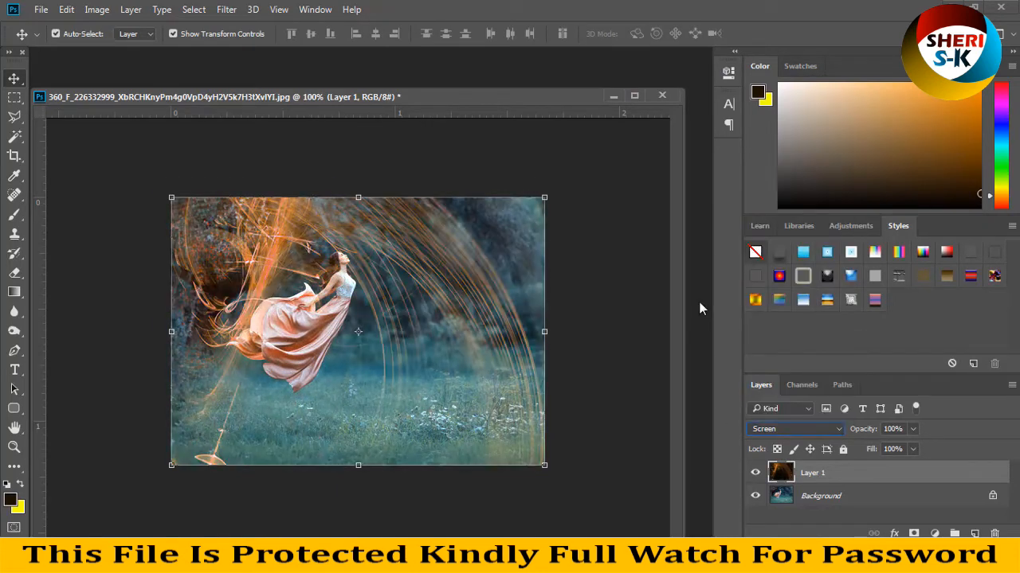
pyautogui.hotkey('shift', '+')
pyautogui.hotkey('shift', '+')
pyautogui.hotkey('shift', '+')
pyautogui.hotkey('shift', '+')
pyautogui.hotkey('shift', '+')
pyautogui.hotkey('shift', '+')
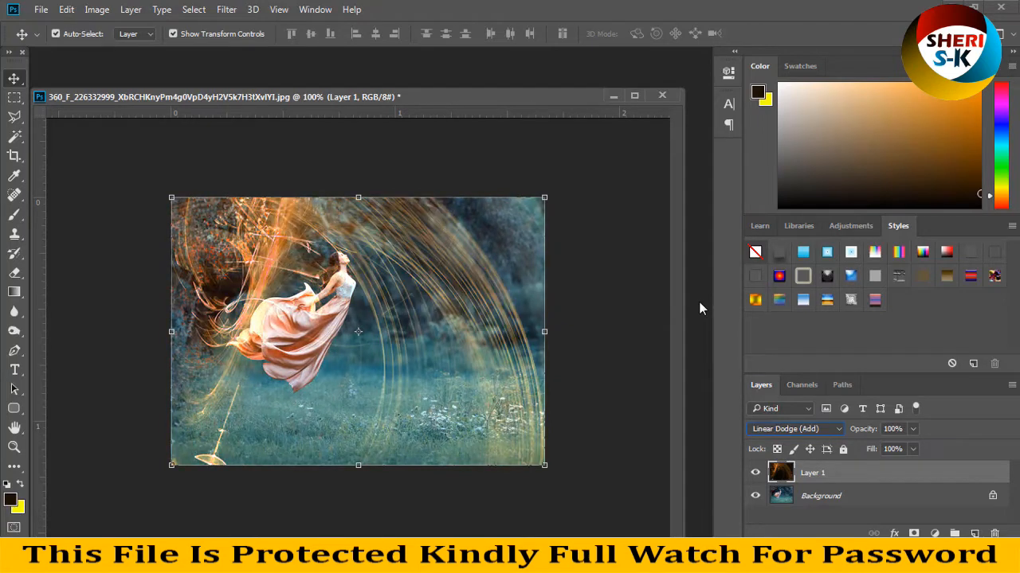
pyautogui.hotkey('shift', '+')
pyautogui.hotkey('shift', '+')
pyautogui.hotkey('shift', '+')
pyautogui.hotkey('shift', '+')
pyautogui.hotkey('shift', '+')
pyautogui.hotkey('shift', '+')
pyautogui.hotkey('shift', '+')
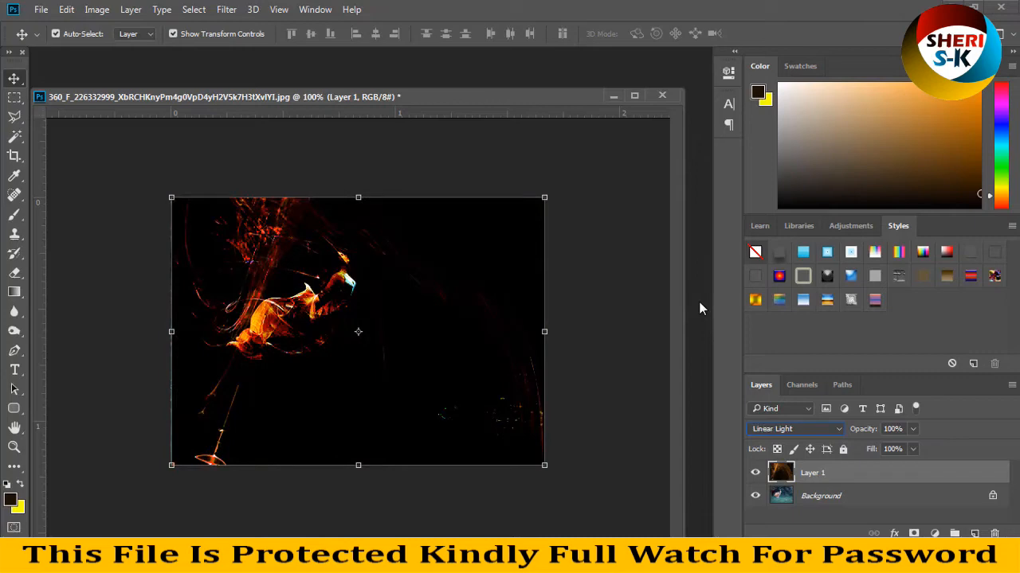
pyautogui.hotkey('shift', '+')
pyautogui.hotkey('shift', '+')
pyautogui.hotkey('shift', '+')
pyautogui.hotkey('shift', '+')
pyautogui.hotkey('shift', '+')
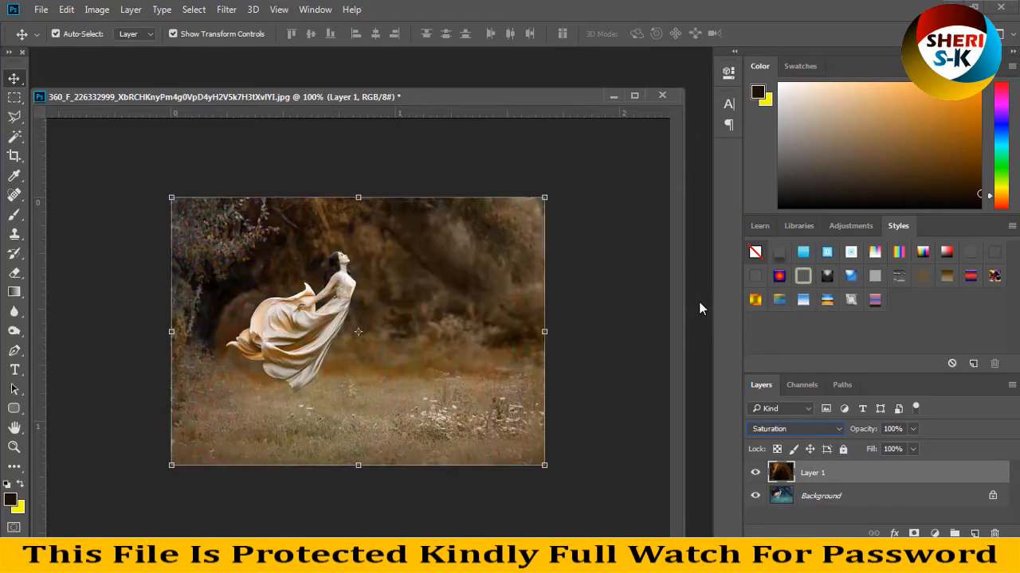
pyautogui.click(818, 430)
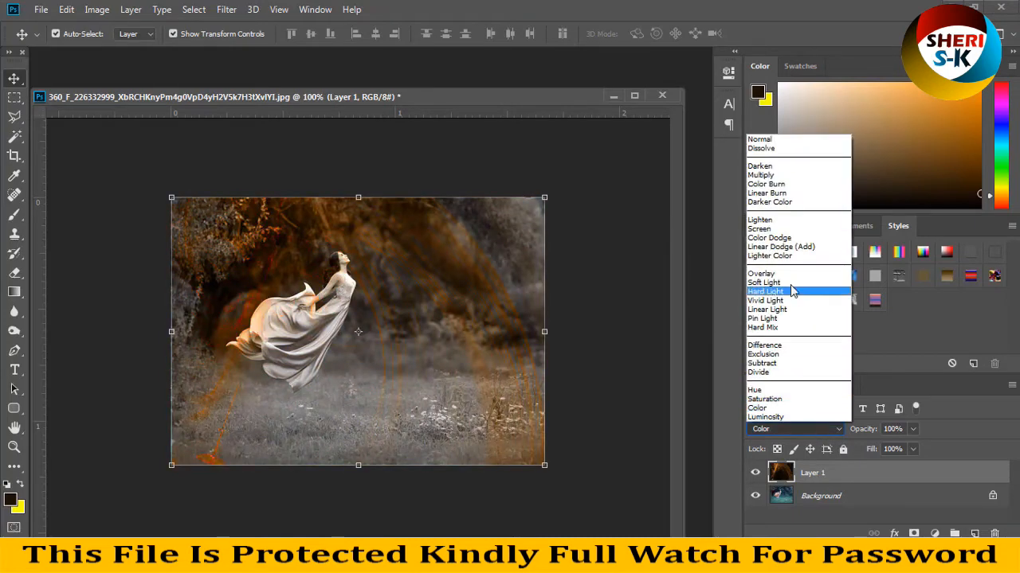
pyautogui.click(785, 294)
pyautogui.hotkey('shift', '-')
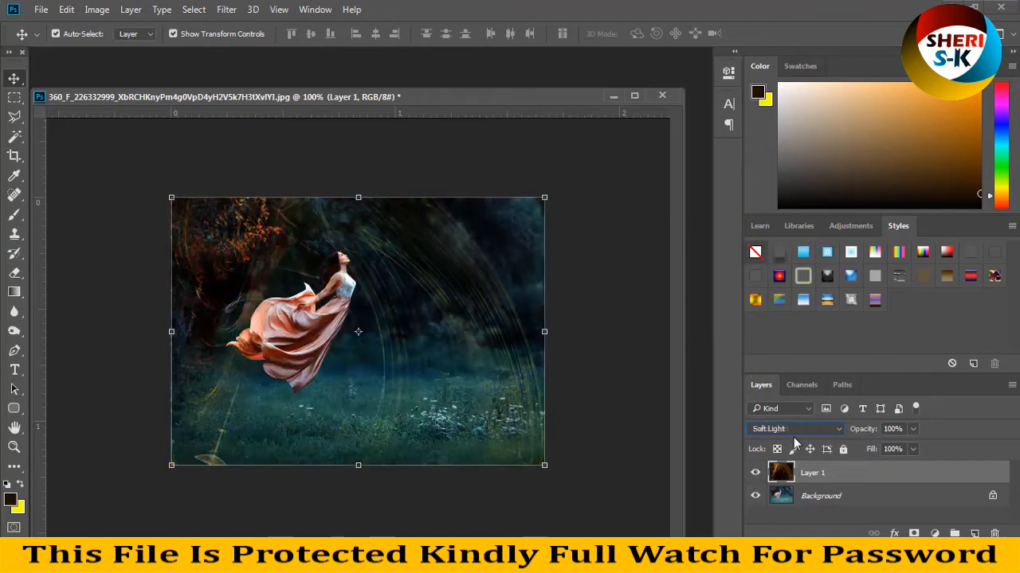
# Close the floating-woman photo and 11.jpg without saving, and open the photo of the leaning woman in the pale green dress from the Photos folder
pyautogui.click(663, 98)
pyautogui.click(515, 230)
pyautogui.click(366, 457)
pyautogui.click(876, 232)
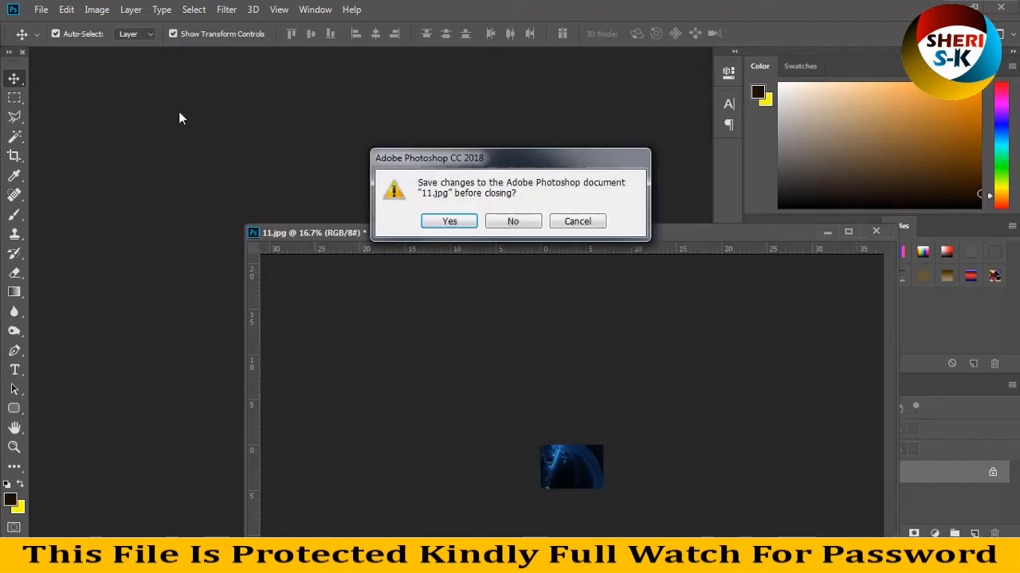
pyautogui.click(513, 222)
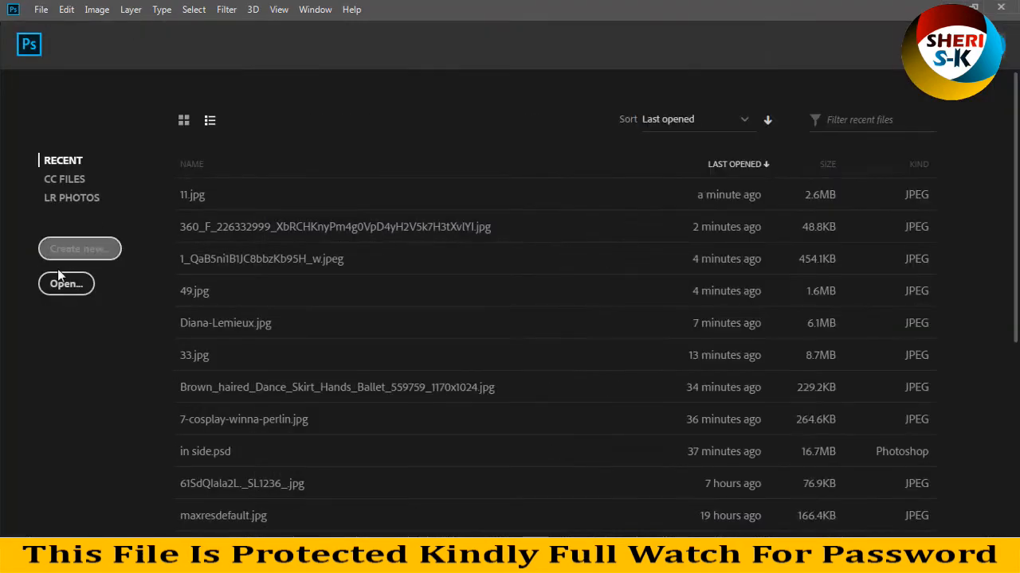
pyautogui.click(67, 280)
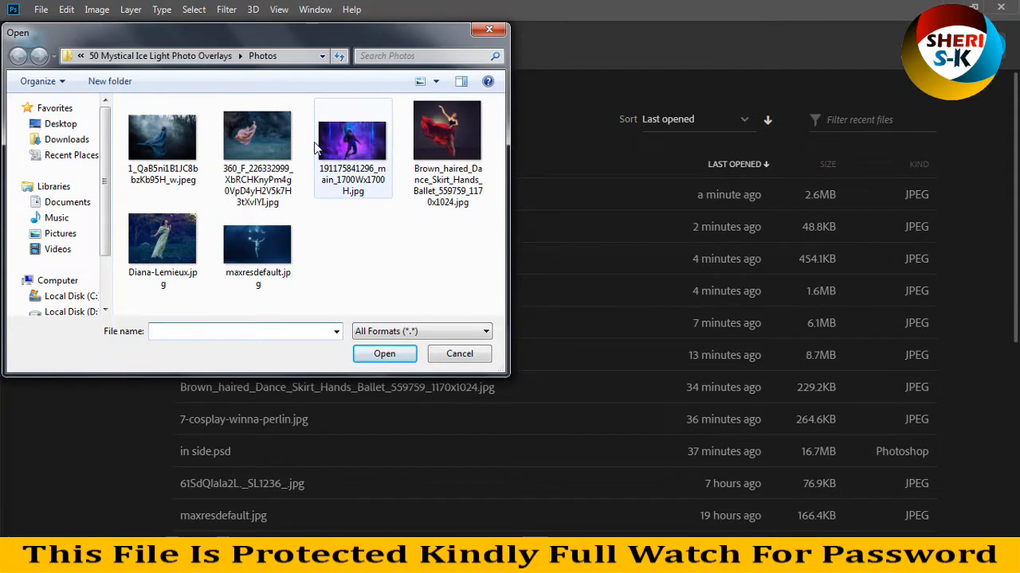
pyautogui.doubleClick(161, 239)
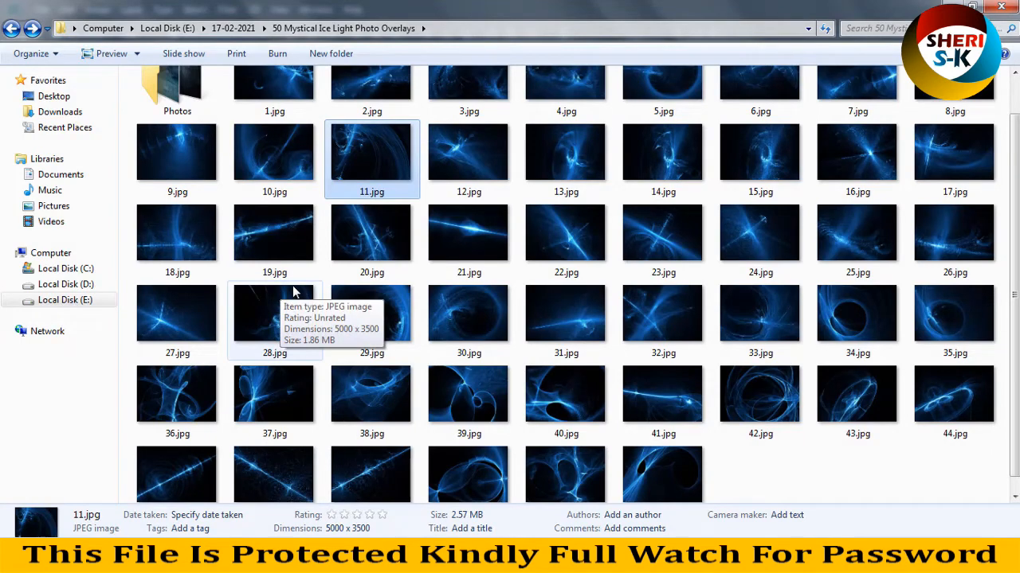
# Place the overlay 13.jpg from the 50 Mystical Ice Light Photo Overlays folder into the photo of the woman in the green dress
pyautogui.scroll(-1, 294, 292)
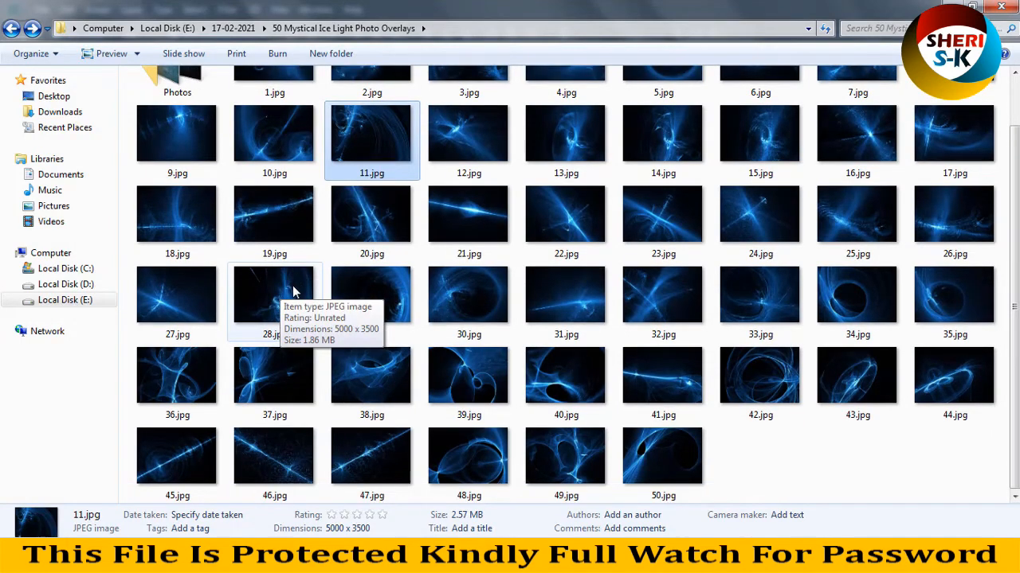
pyautogui.scroll(3, 294, 292)
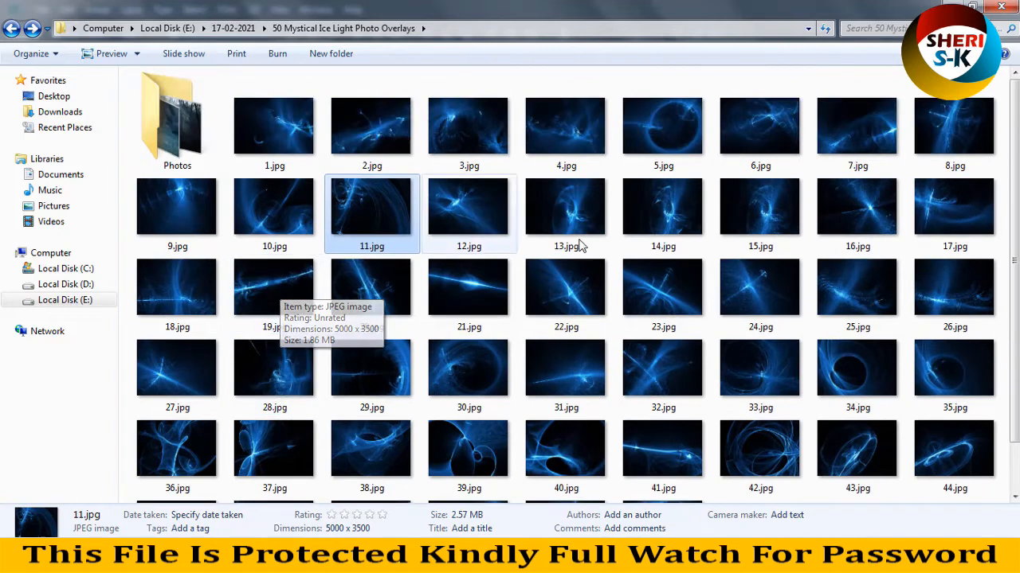
pyautogui.click(665, 222)
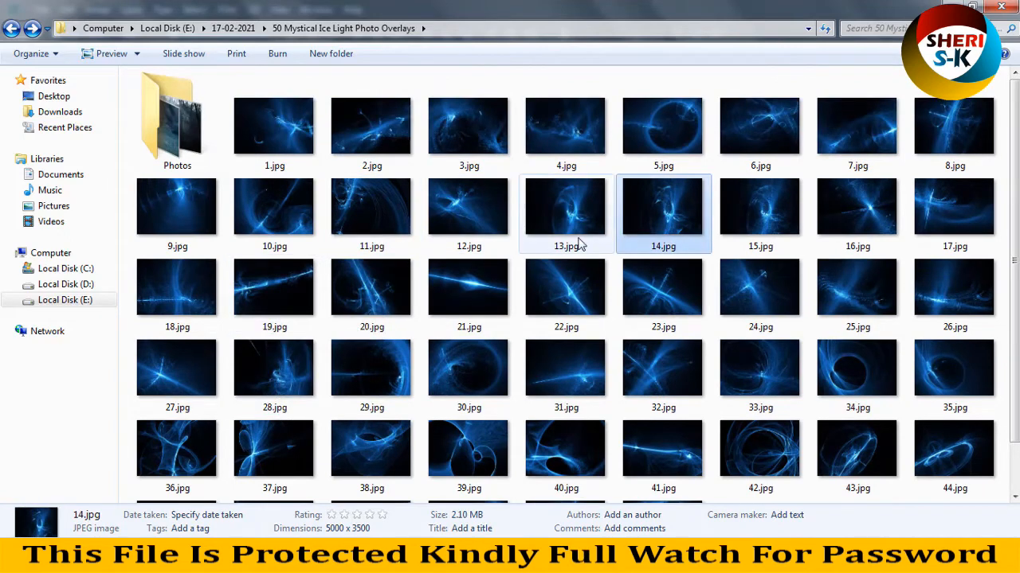
pyautogui.click(547, 228)
pyautogui.moveTo(561, 211); pyautogui.dragTo(376, 301)
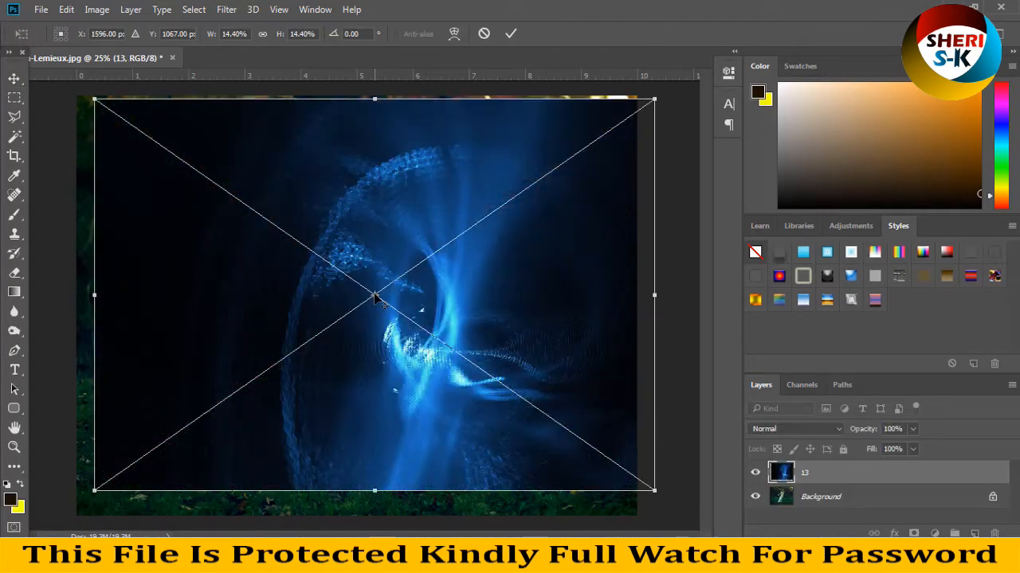
pyautogui.press('Return')
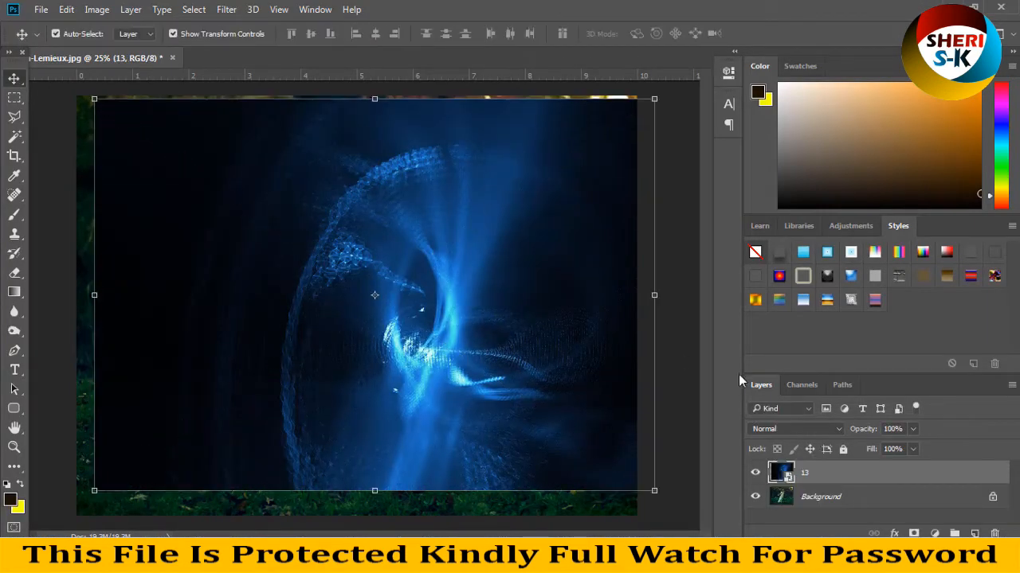
# Try the blend modes from Soft Light up to Linear Dodge (Add) on layer 13 and return it to Soft Light
pyautogui.click(806, 430)
pyautogui.click(783, 289)
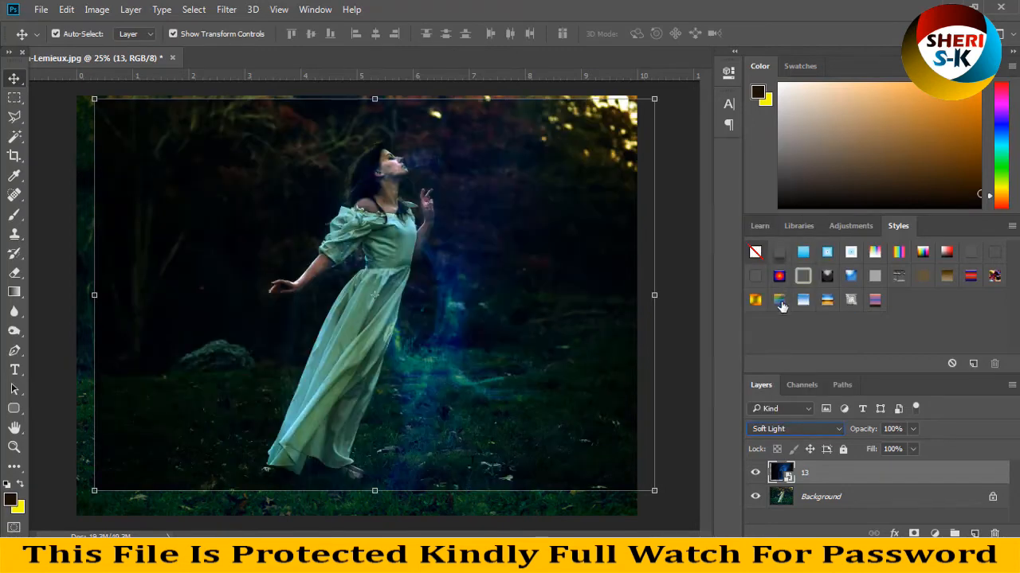
pyautogui.press('Up')
pyautogui.press('Up')
pyautogui.press('Up')
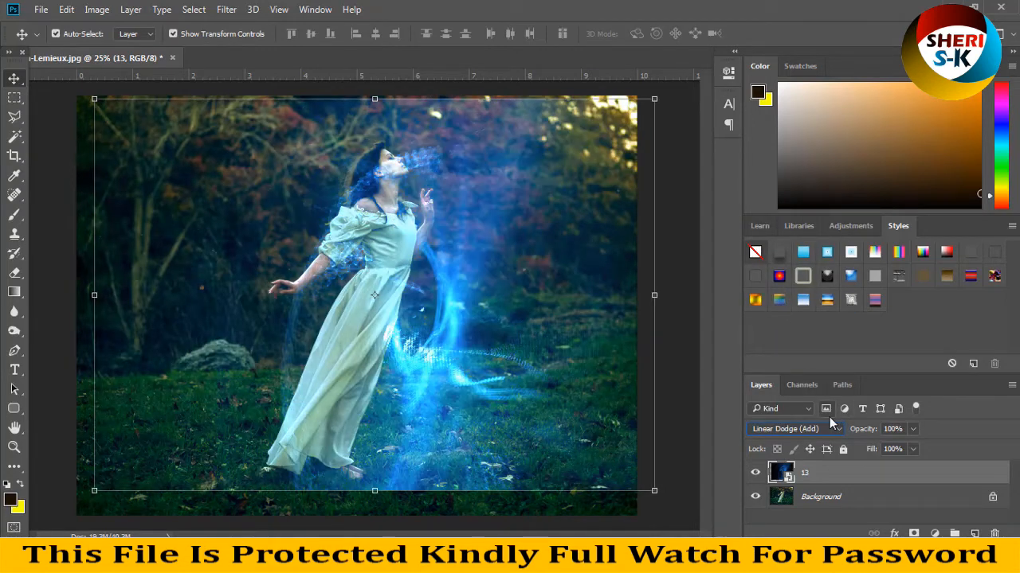
pyautogui.click(832, 427)
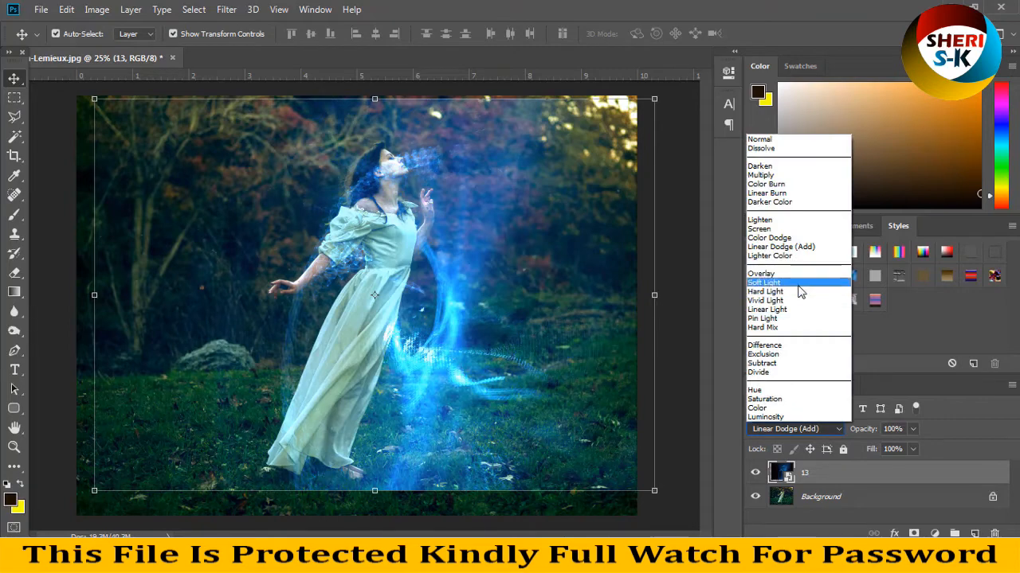
pyautogui.click(802, 287)
# Try layer 13 aligned to the photo's lower edge in Screen mode, and delete the layer
pyautogui.moveTo(468, 327); pyautogui.dragTo(469, 351)
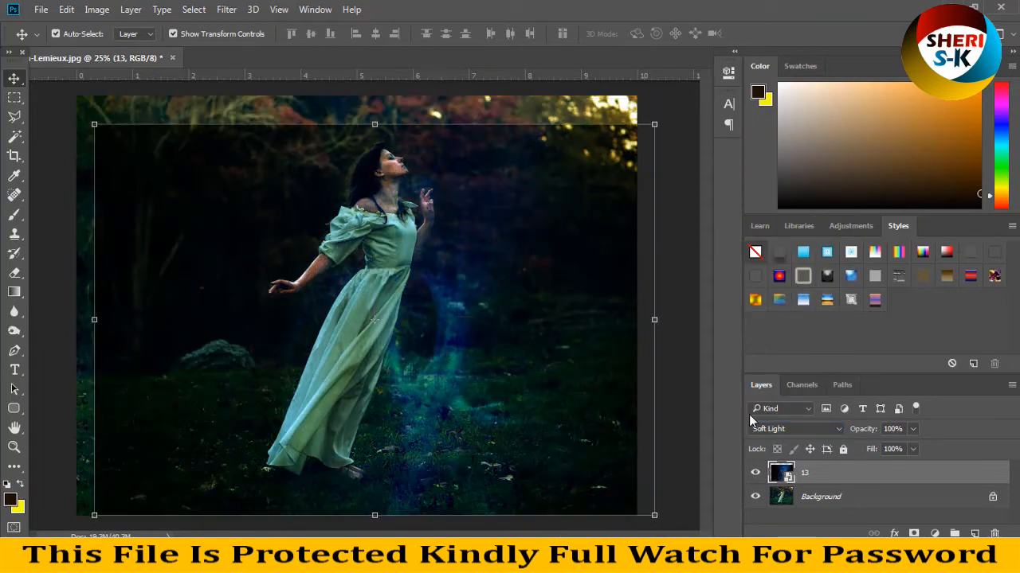
pyautogui.click(769, 429)
pyautogui.click(761, 230)
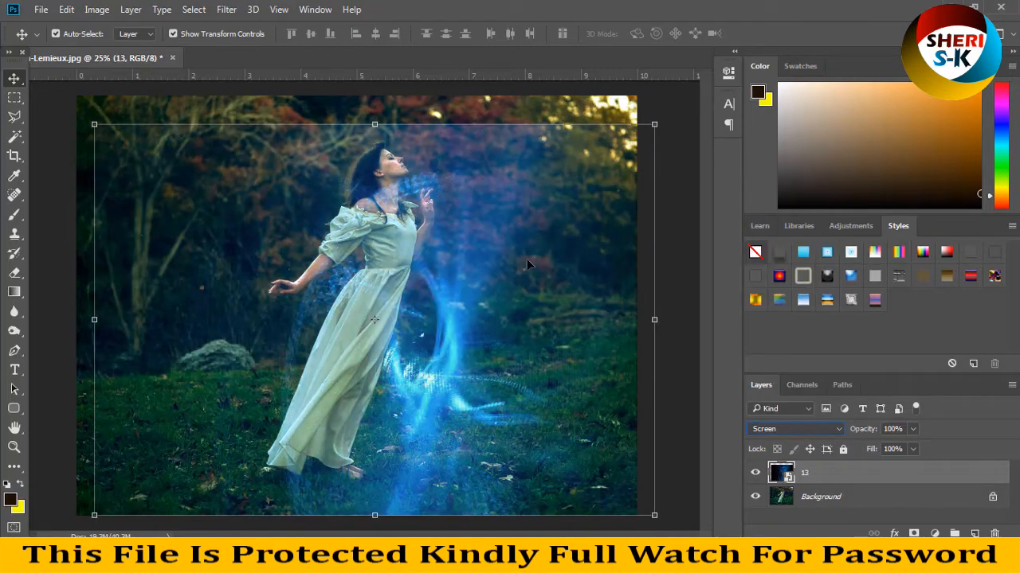
pyautogui.moveTo(497, 271); pyautogui.dragTo(543, 243)
pyautogui.press('Delete')
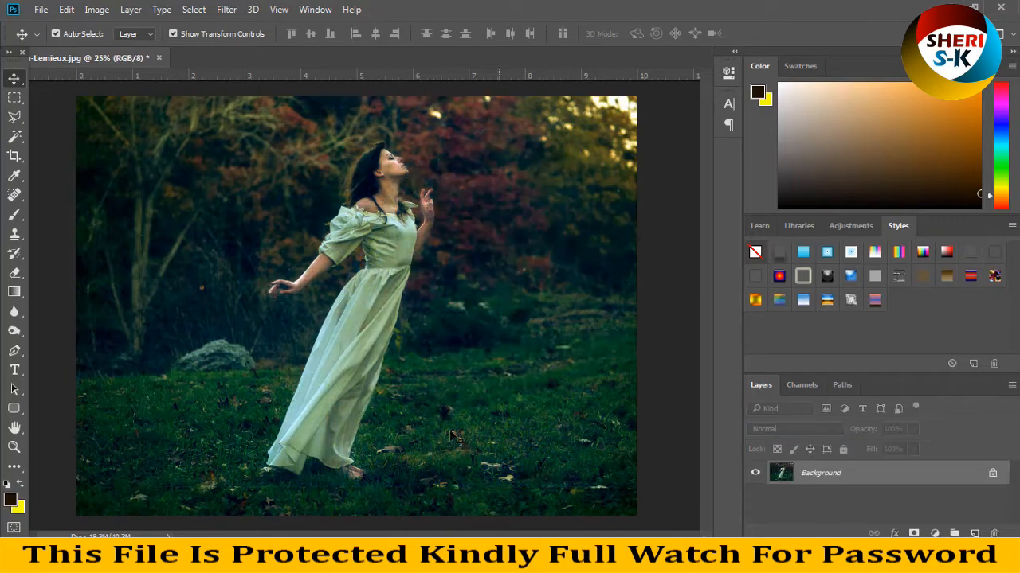
# Browse the ice light overlay folder for another overlay, previewing 33.jpg and 28.jpg in Windows Photo Viewer
pyautogui.hotkey('alt', 'Tab')
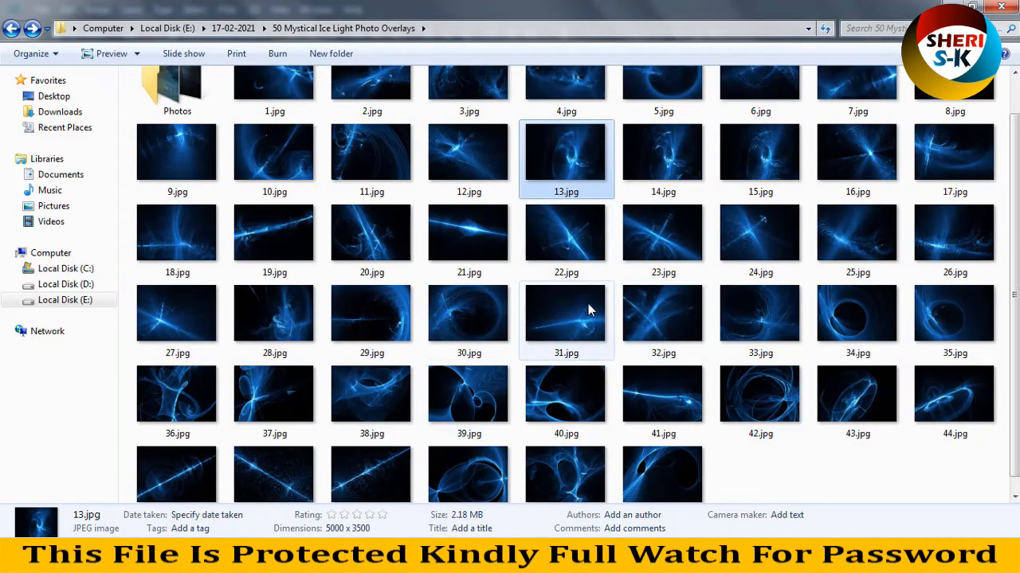
pyautogui.scroll(2, 587, 306)
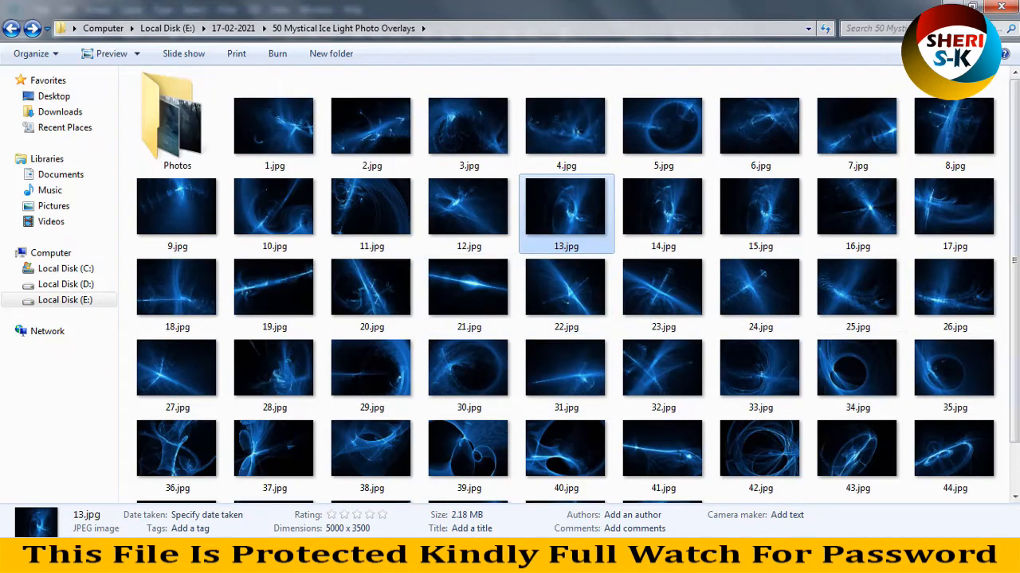
pyautogui.scroll(-2, 779, 335)
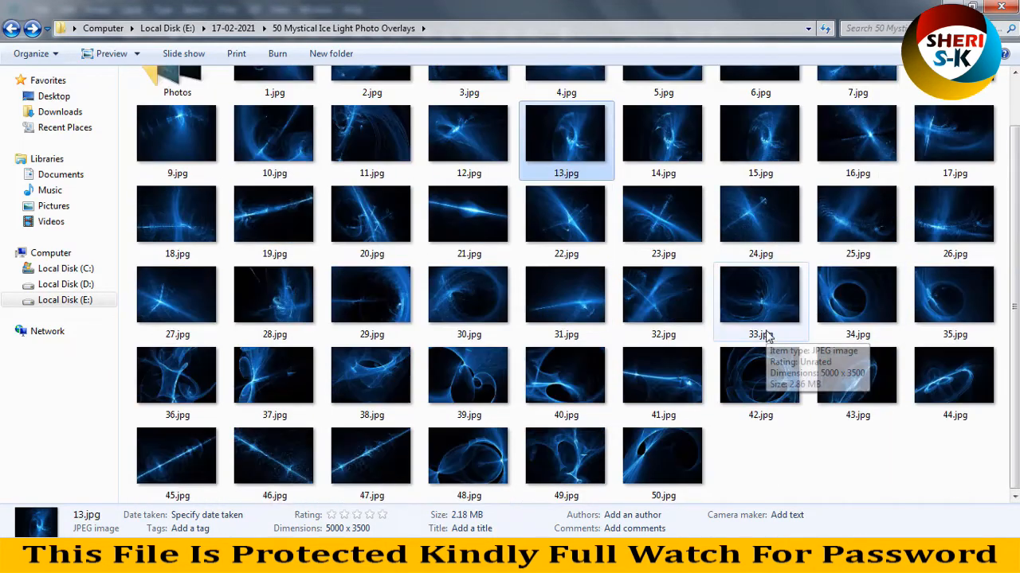
pyautogui.click(753, 298)
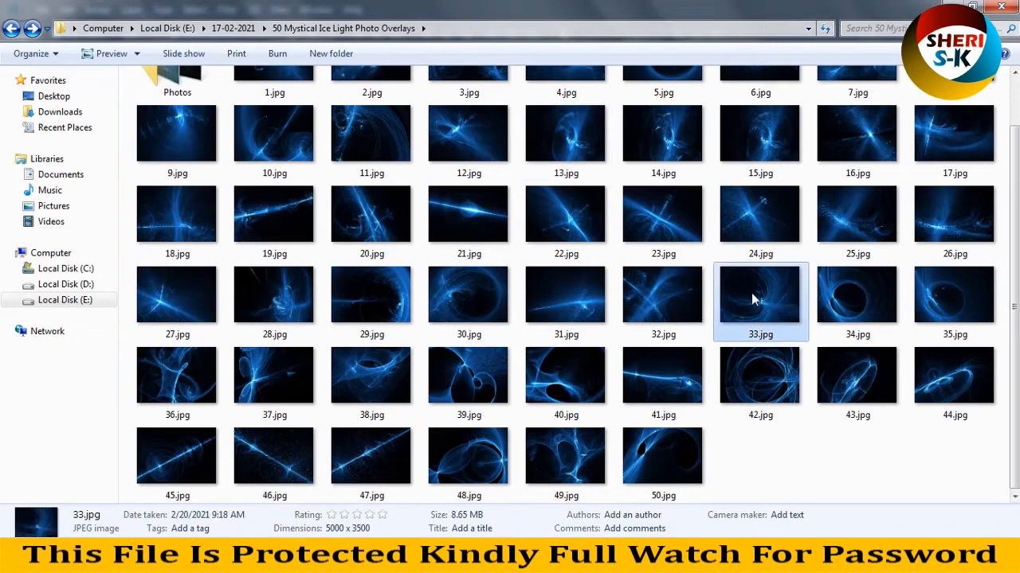
pyautogui.doubleClick(751, 305)
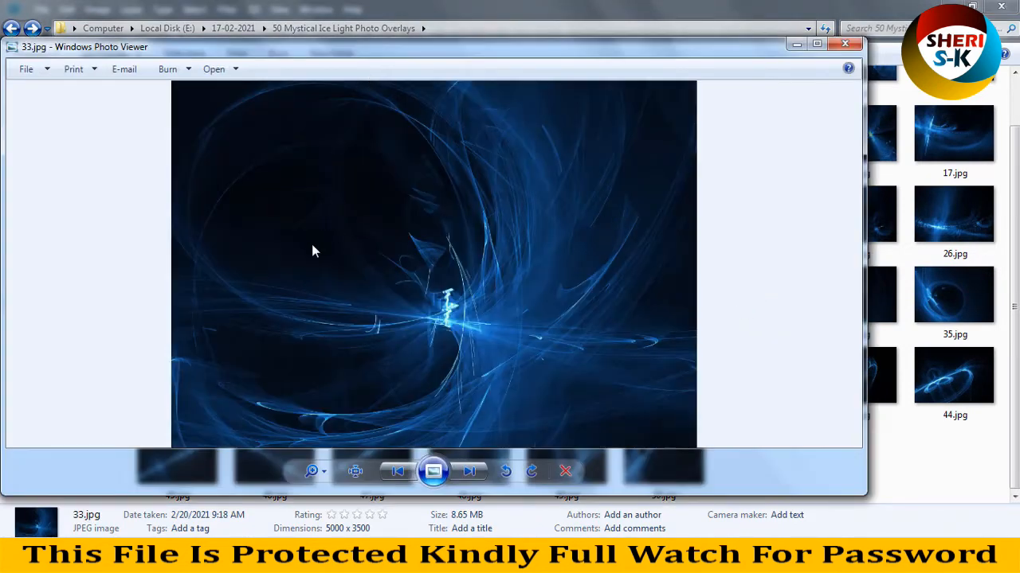
pyautogui.click(845, 44)
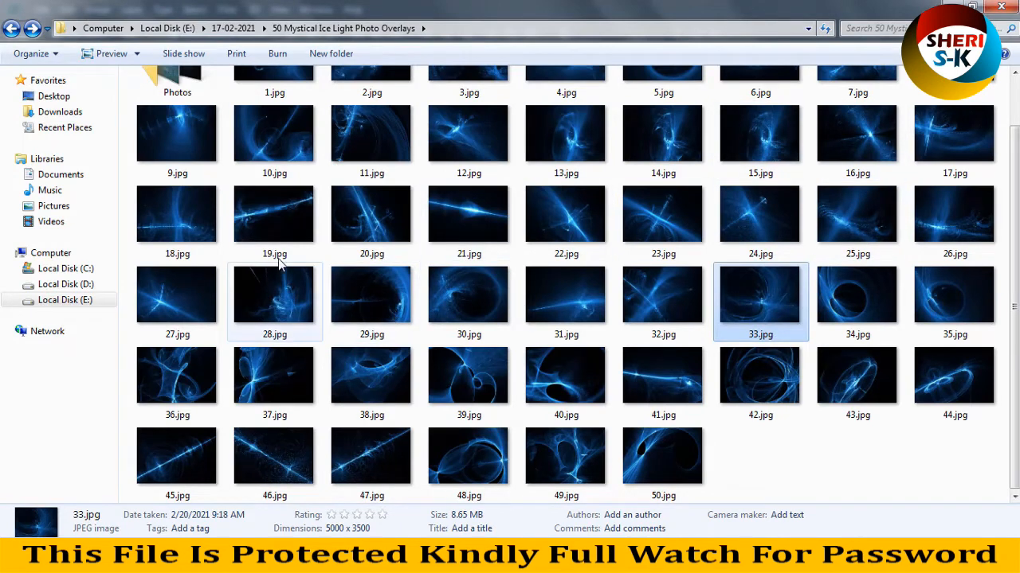
pyautogui.click(371, 222)
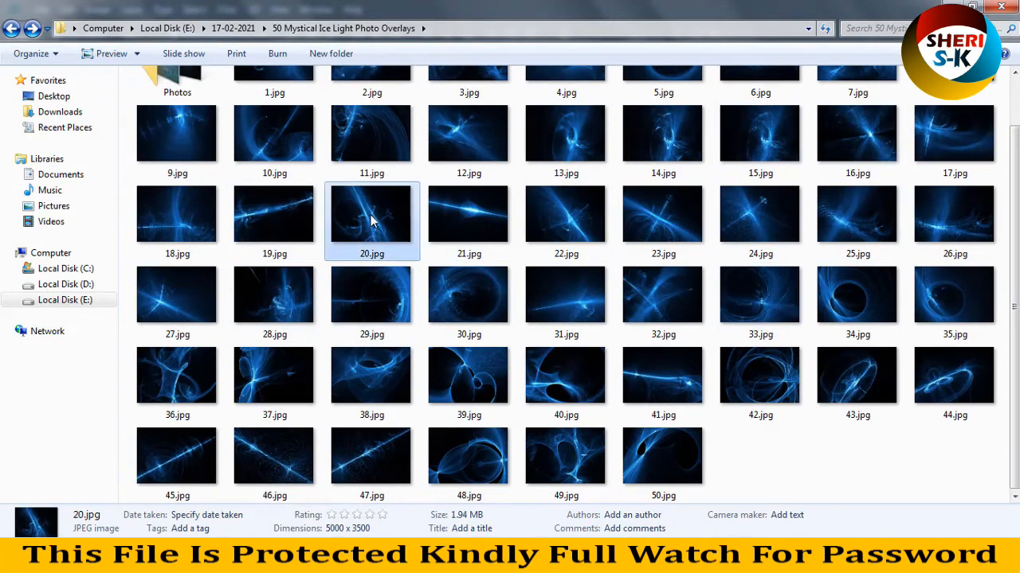
pyautogui.doubleClick(288, 303)
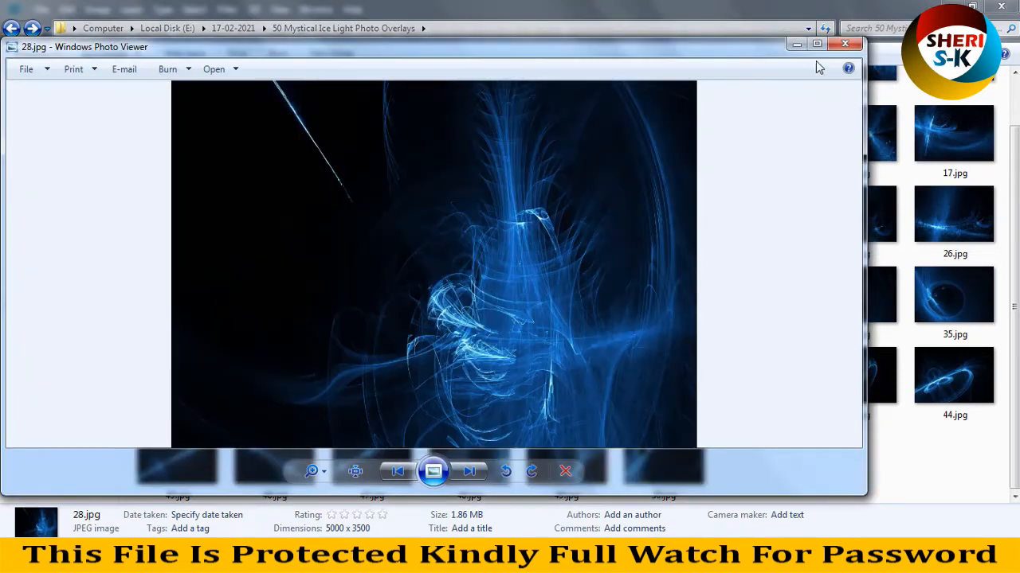
pyautogui.click(843, 45)
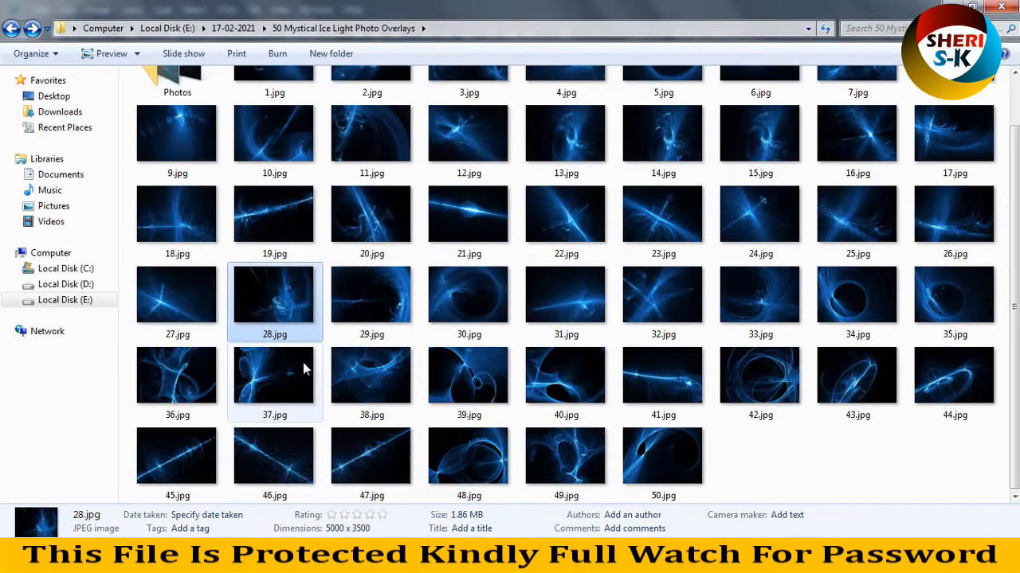
# Place the overlay 28.jpg into the photo and set its layer to the Screen blend mode
pyautogui.moveTo(285, 312); pyautogui.dragTo(264, 545)
pyautogui.moveTo(264, 510); pyautogui.dragTo(384, 317)
pyautogui.press('Return')
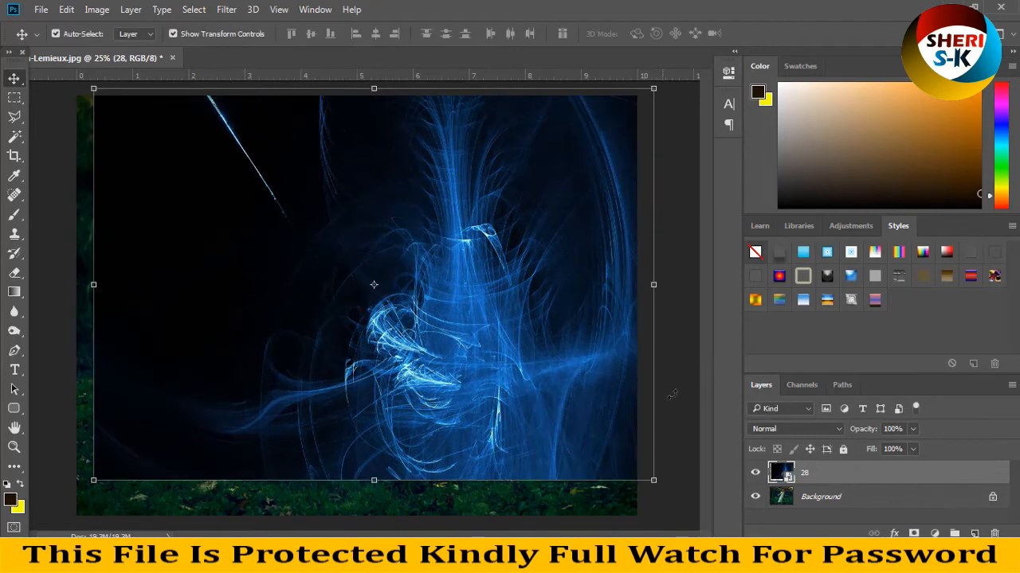
pyautogui.click(792, 431)
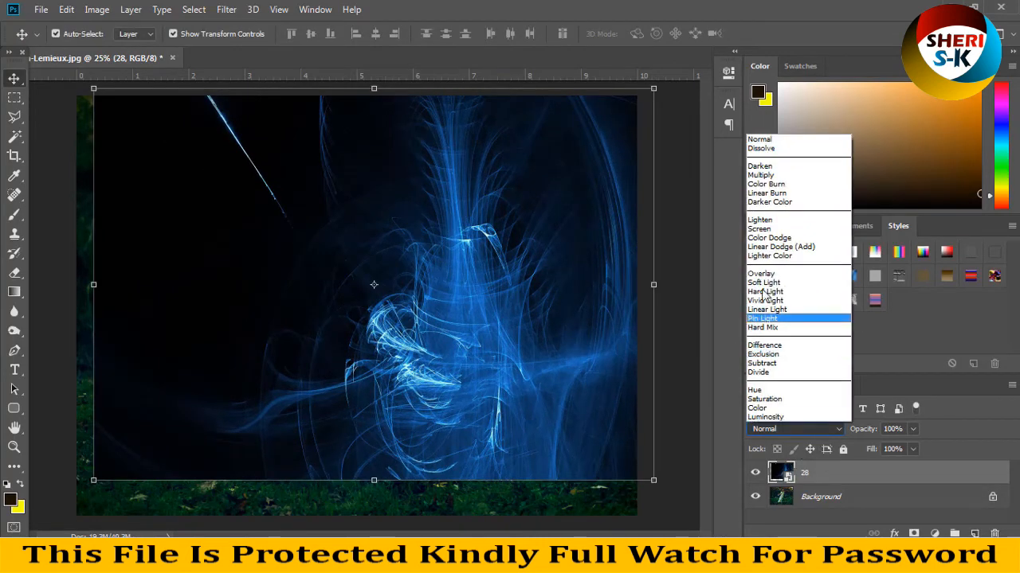
pyautogui.click(777, 232)
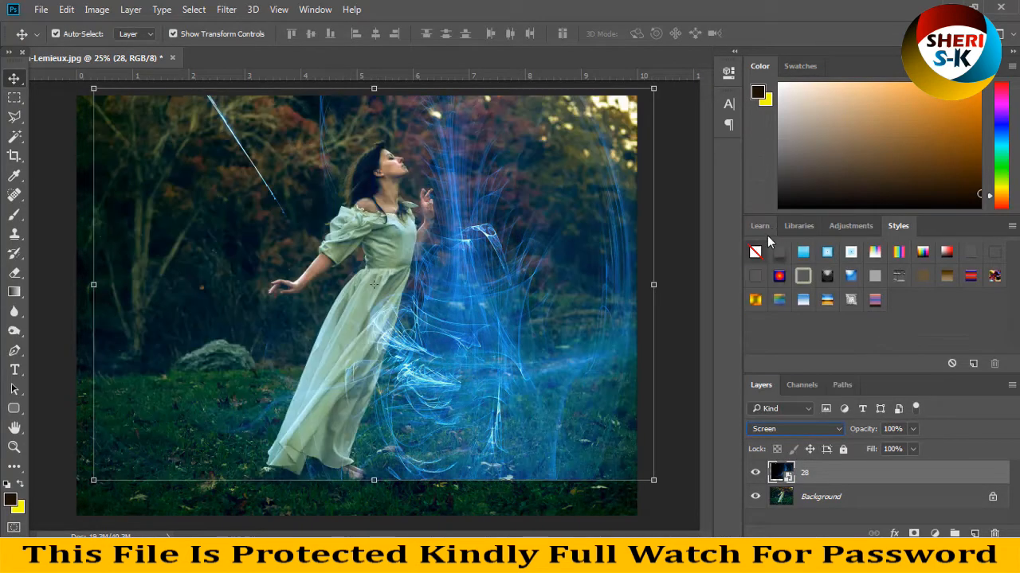
# Align the layer 28 overlay with the photo's upper edge and stretch it out to the photo's lower-left corner
pyautogui.moveTo(480, 312); pyautogui.dragTo(481, 323)
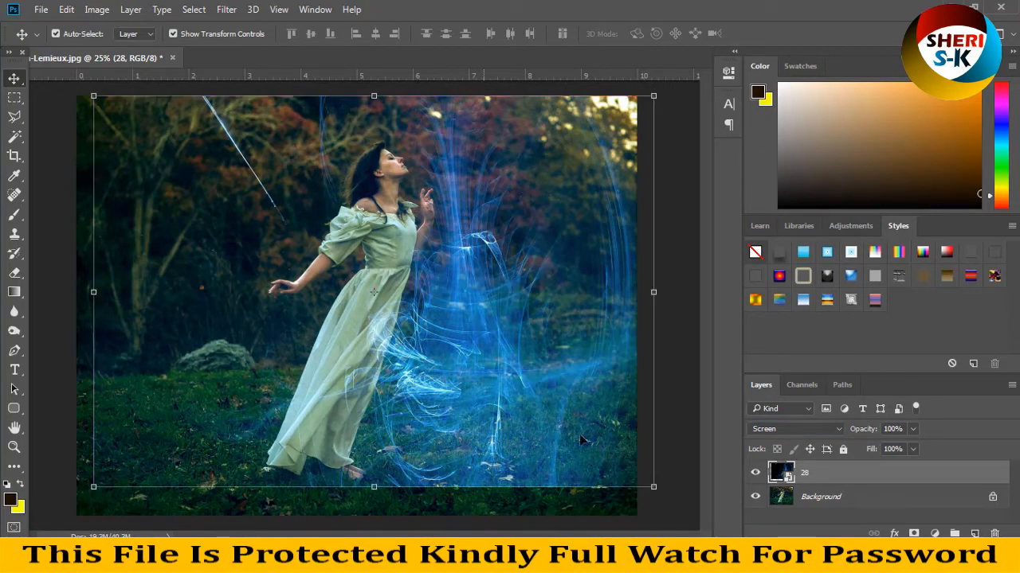
pyautogui.moveTo(93, 487); pyautogui.dragTo(75, 516)
pyautogui.press('Return')
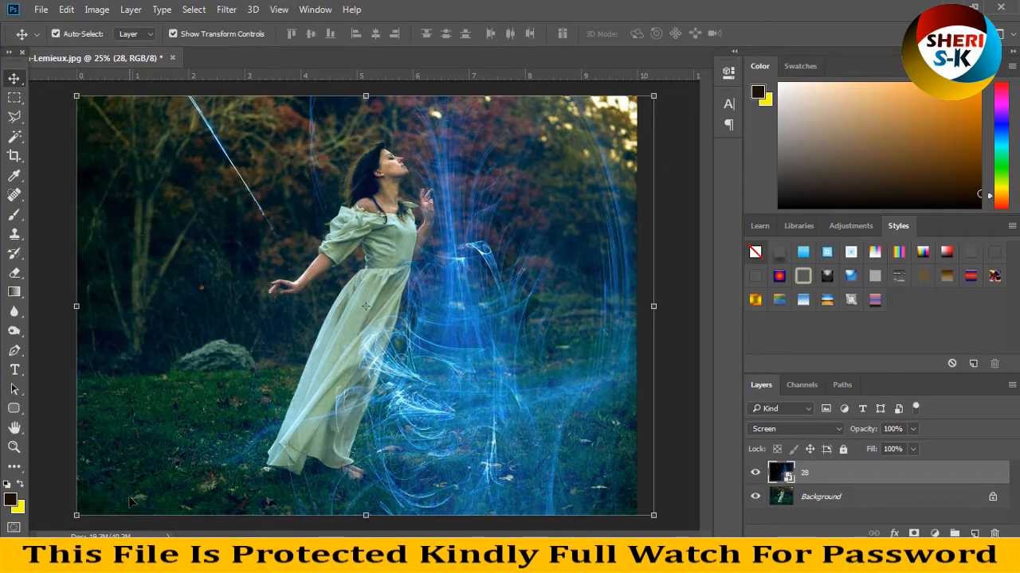
# Nudge the layer 28 overlay slightly to the right over the photo
pyautogui.press('Right')
pyautogui.press('Right')
pyautogui.press('Right')
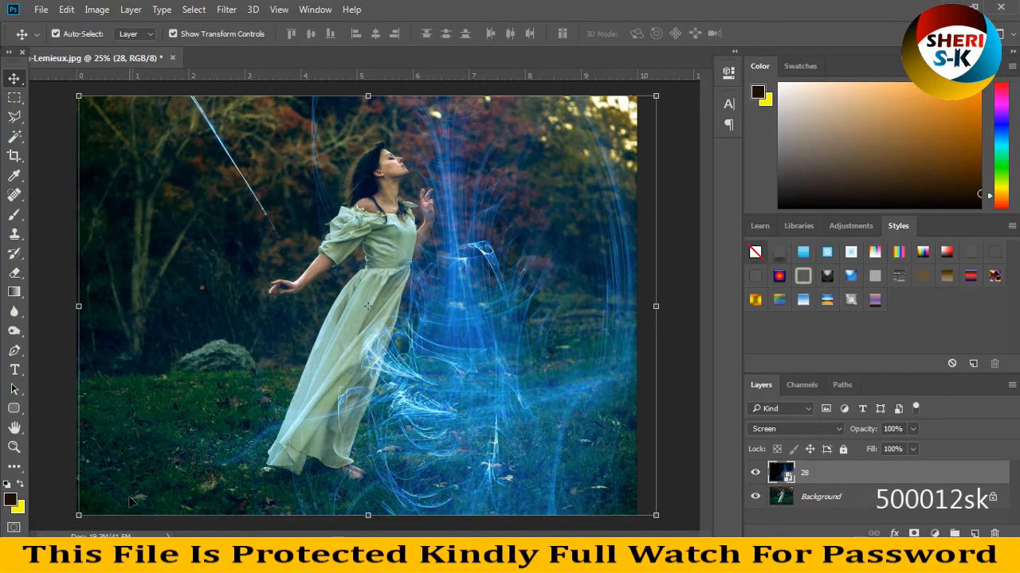
pyautogui.press('Right')
pyautogui.press('Right')
pyautogui.press('Right')
pyautogui.press('Right')
pyautogui.press('Right')
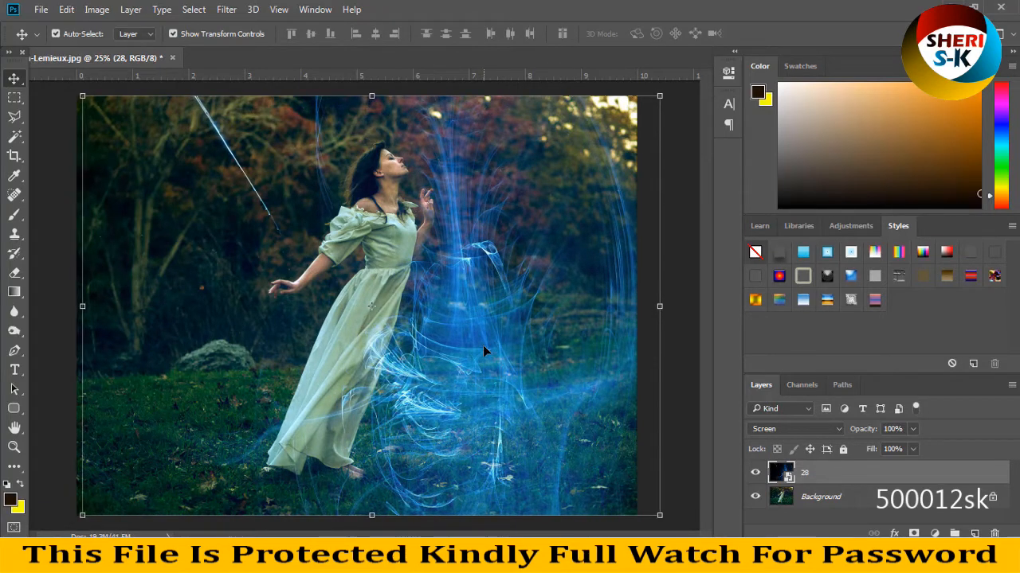
# Try shifting the hue of the layer 28 overlay to -180 with Hue/Saturation
pyautogui.hotkey('ctrl', 'u')
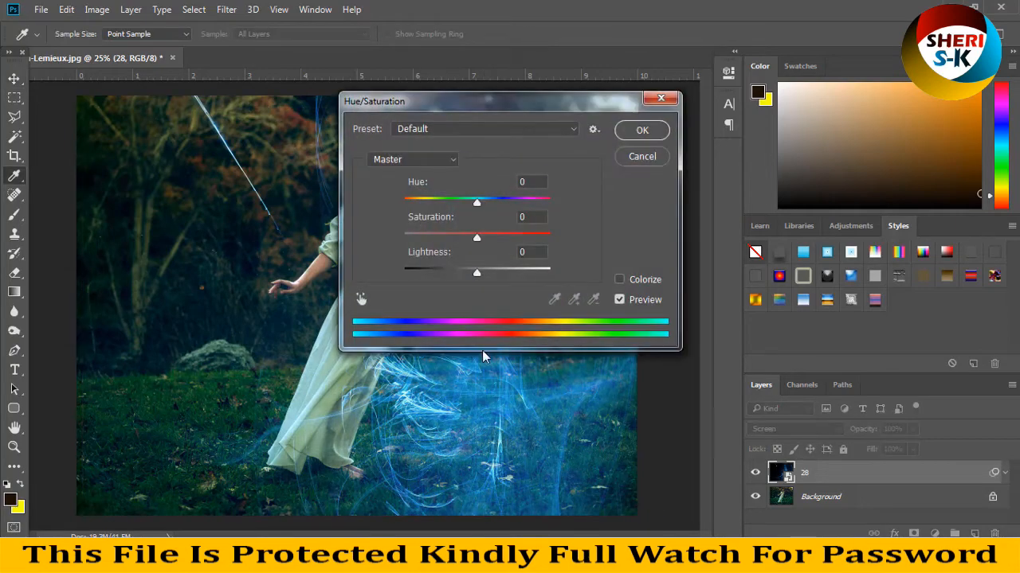
pyautogui.moveTo(493, 116); pyautogui.dragTo(757, 251)
pyautogui.moveTo(741, 338)
pyautogui.mouseDown()
pyautogui.moveTo(817, 338)
pyautogui.moveTo(661, 346)
pyautogui.mouseUp()
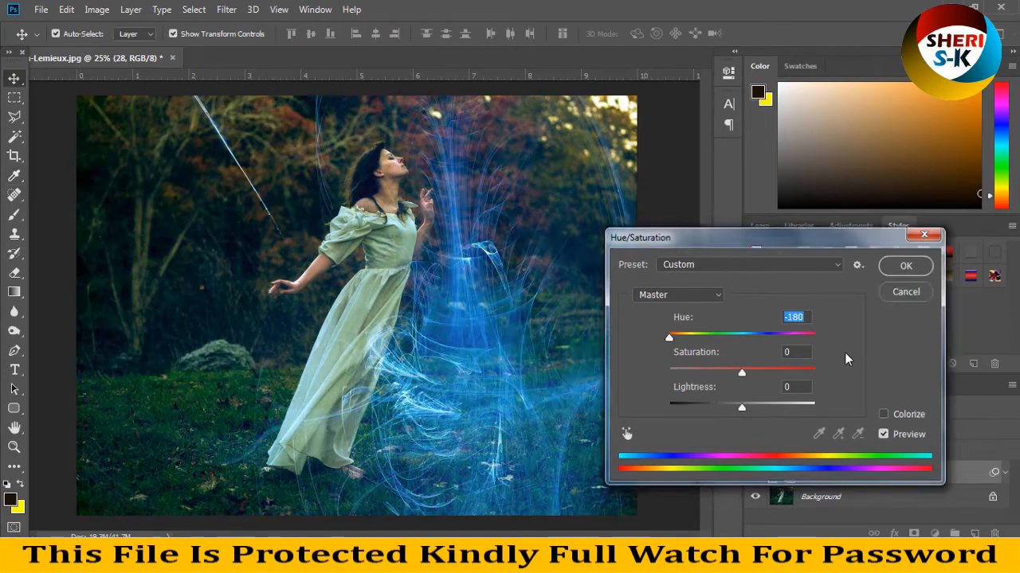
pyautogui.press('Return')
# Set layer 28 to the Soft Light blend mode
pyautogui.click(813, 426)
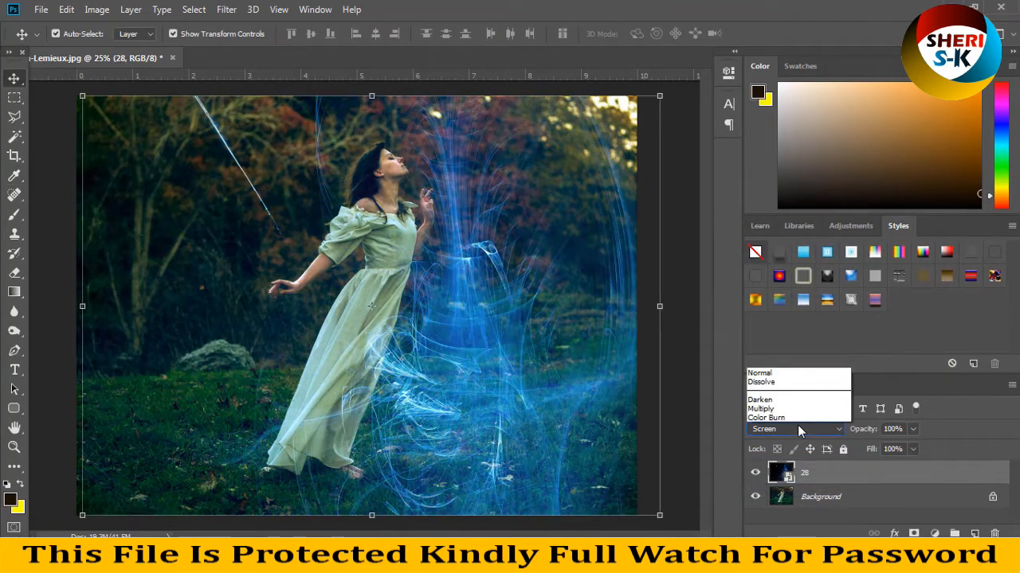
pyautogui.click(788, 292)
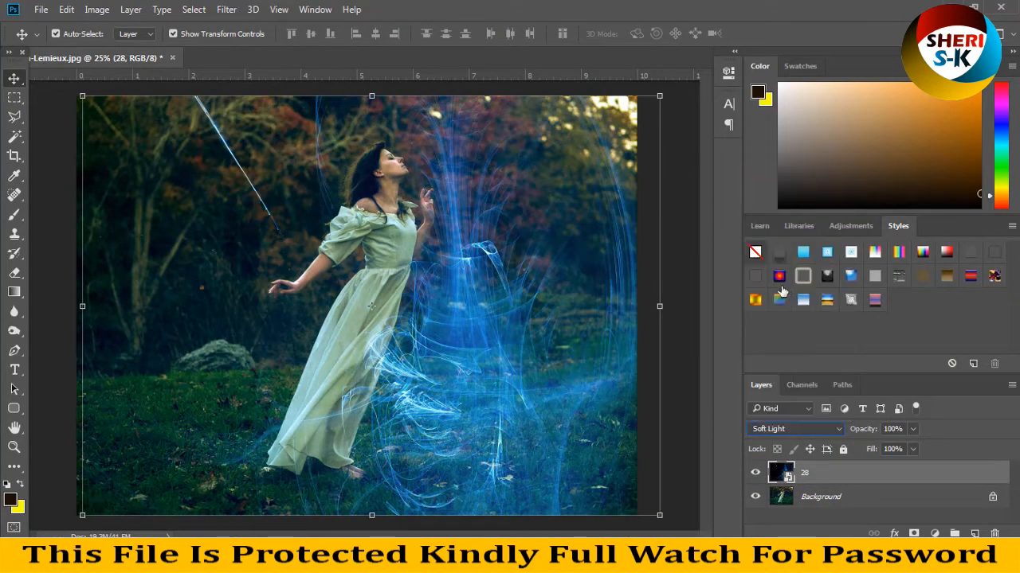
# Try other blend modes on layer 28, including Linear Light, Color Dodge, Color Burn and Linear Dodge (Add)
pyautogui.press('Up')
pyautogui.press('Up')
pyautogui.press('Up')
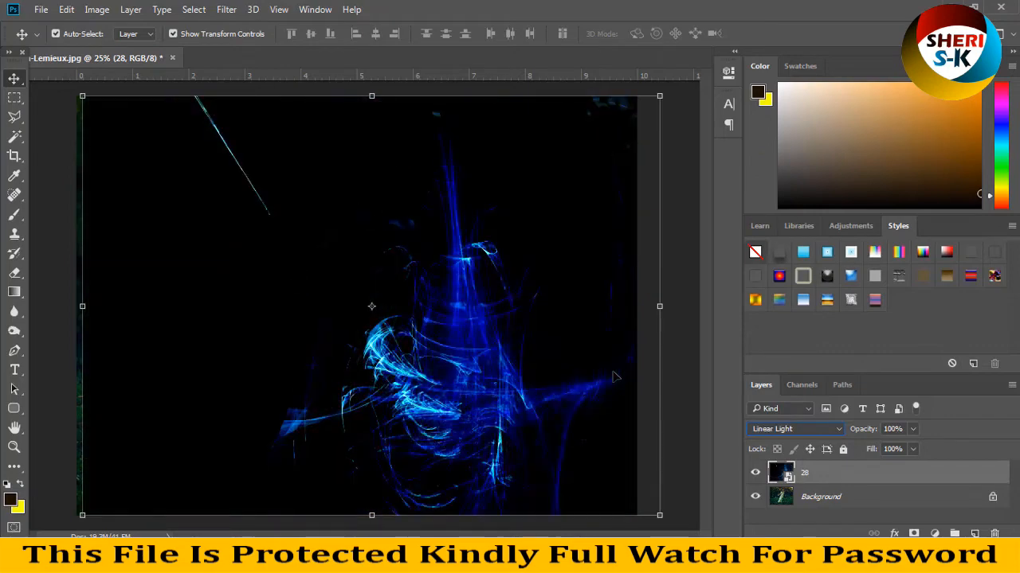
pyautogui.press('Up')
pyautogui.press('Up')
pyautogui.press('Up')
pyautogui.press('Up')
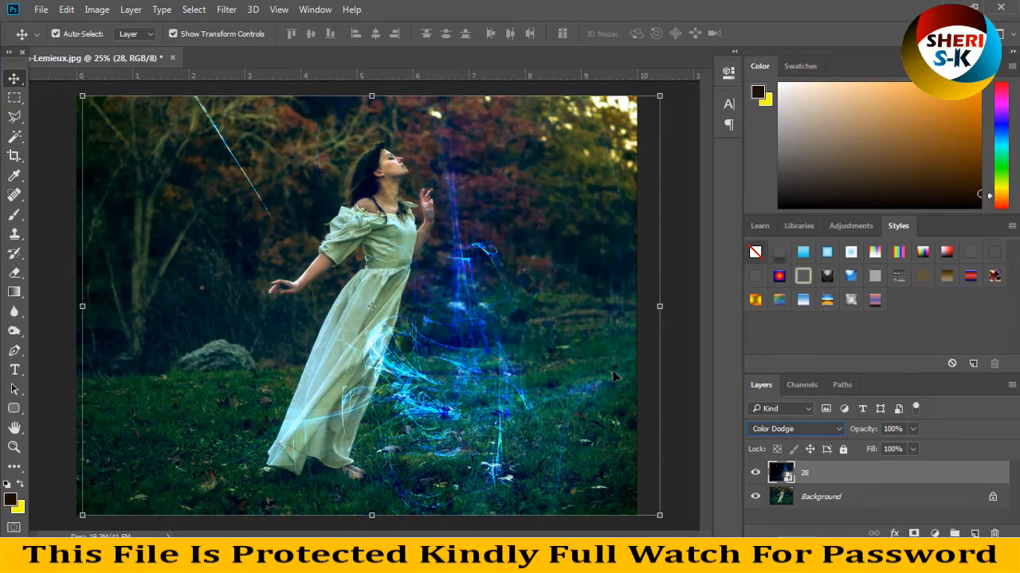
pyautogui.press('Up')
pyautogui.press('Up')
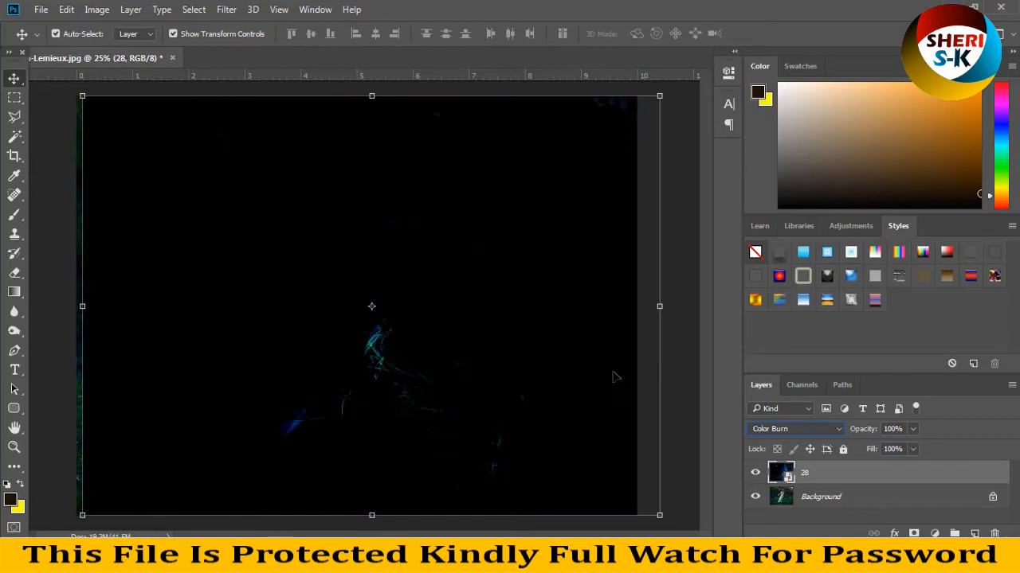
pyautogui.press('Down')
pyautogui.press('Down')
pyautogui.press('Down')
pyautogui.press('Down')
pyautogui.press('Down')
pyautogui.press('Down')
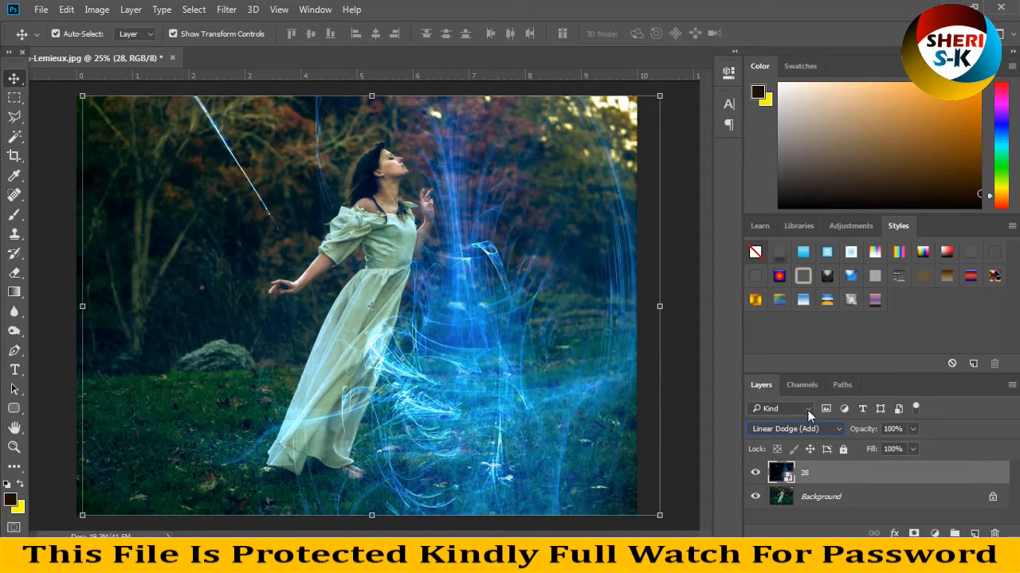
# Compare Soft Light on layer 28 and set its blend mode to Screen
pyautogui.click(781, 430)
pyautogui.click(777, 289)
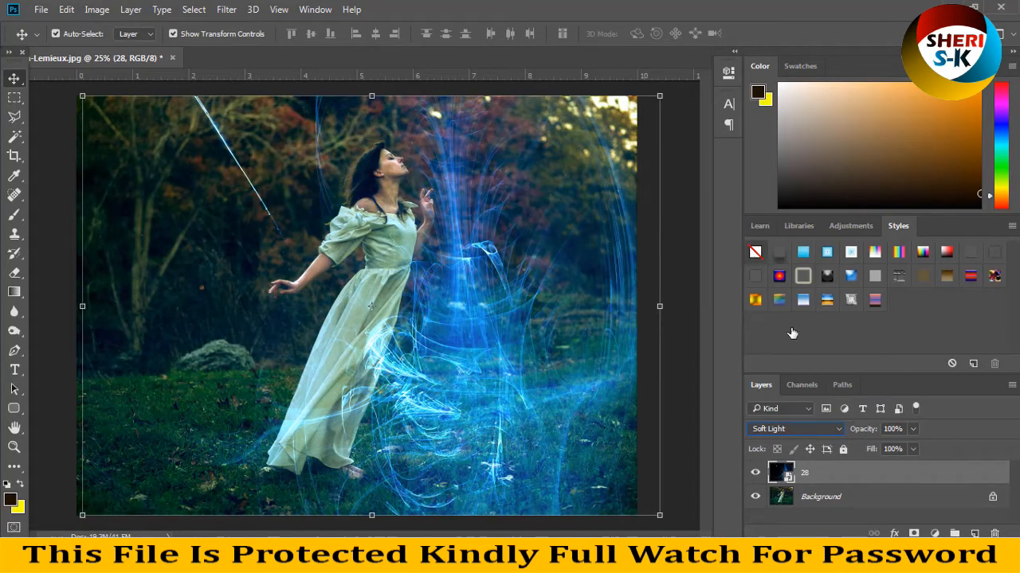
pyautogui.click(807, 429)
pyautogui.click(789, 231)
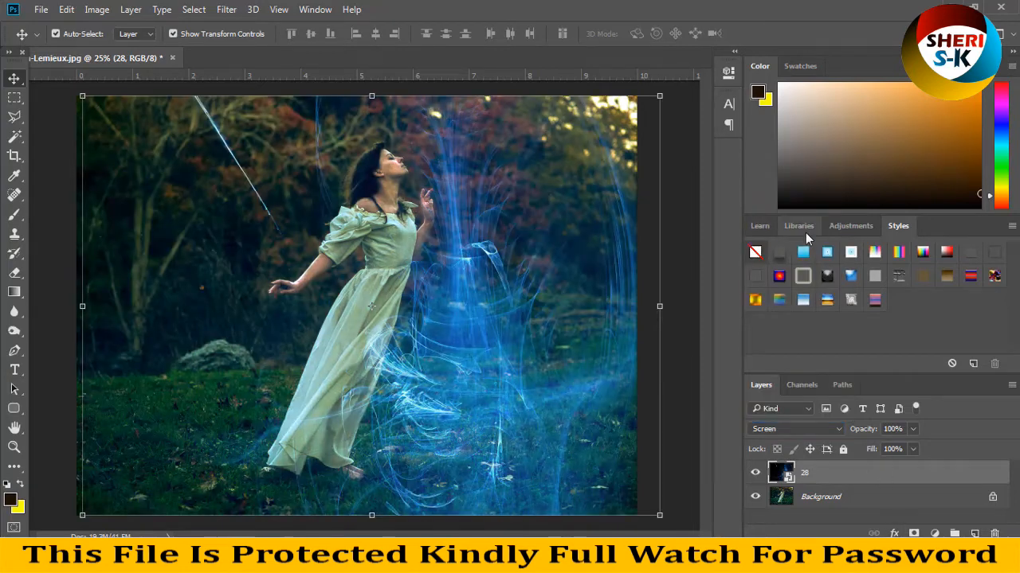
pyautogui.moveTo(495, 272); pyautogui.dragTo(486, 277)
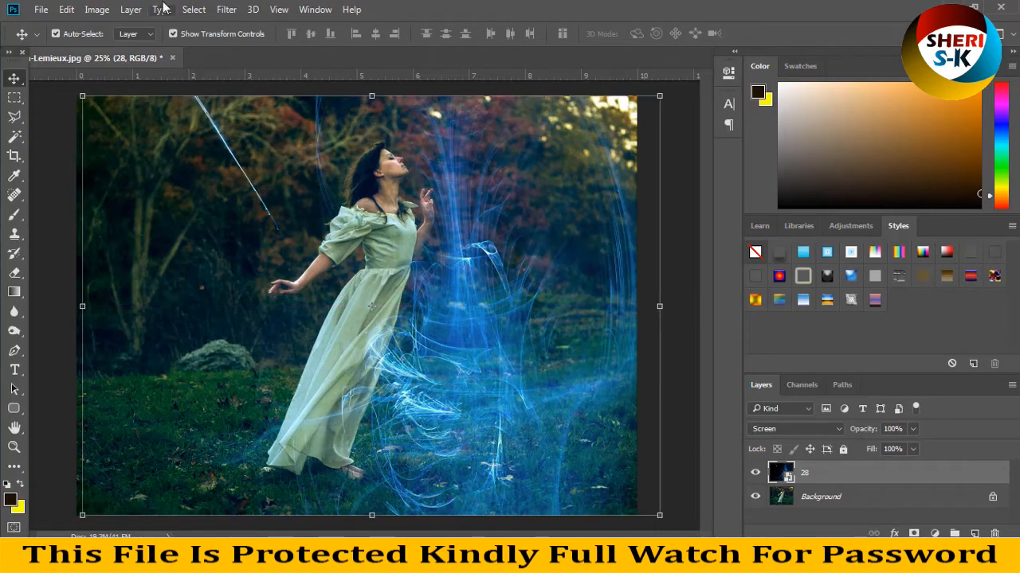
# Close the current photo without saving and open the Brown_haired_Dance_Skirt_Hands_Ballet photo of the dancer in red
pyautogui.click(172, 57)
pyautogui.click(514, 220)
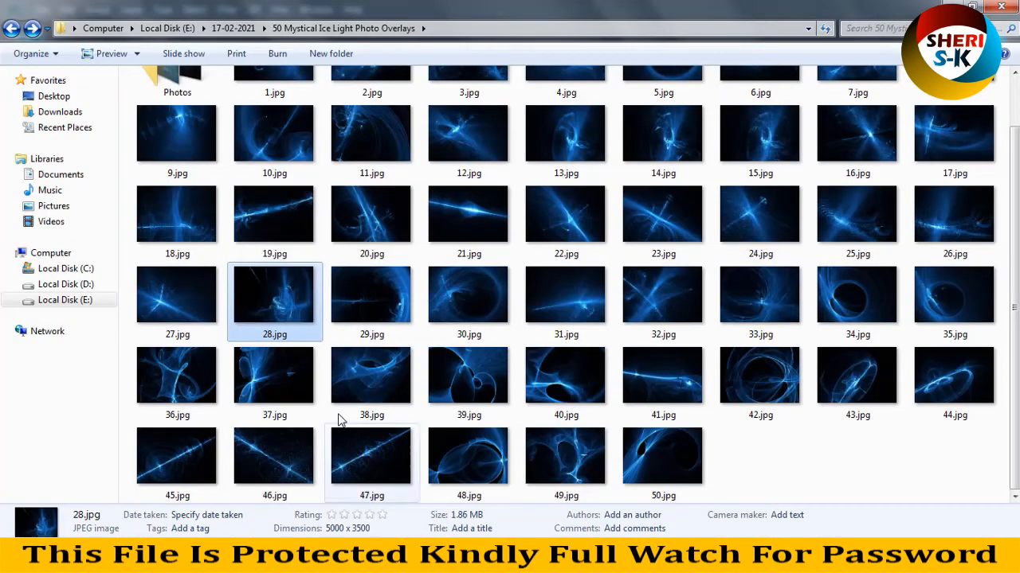
pyautogui.scroll(2, 334, 296)
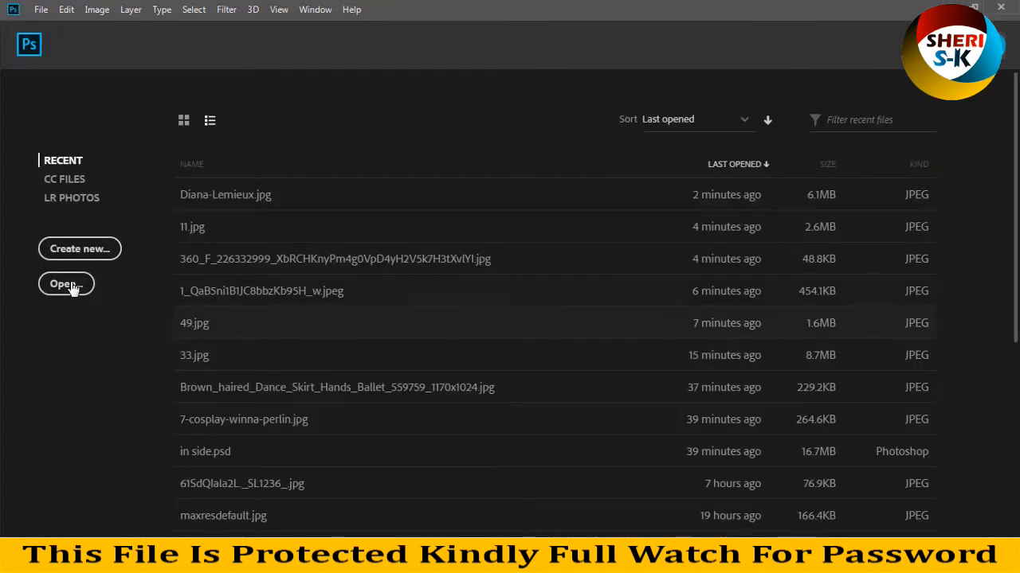
pyautogui.click(72, 289)
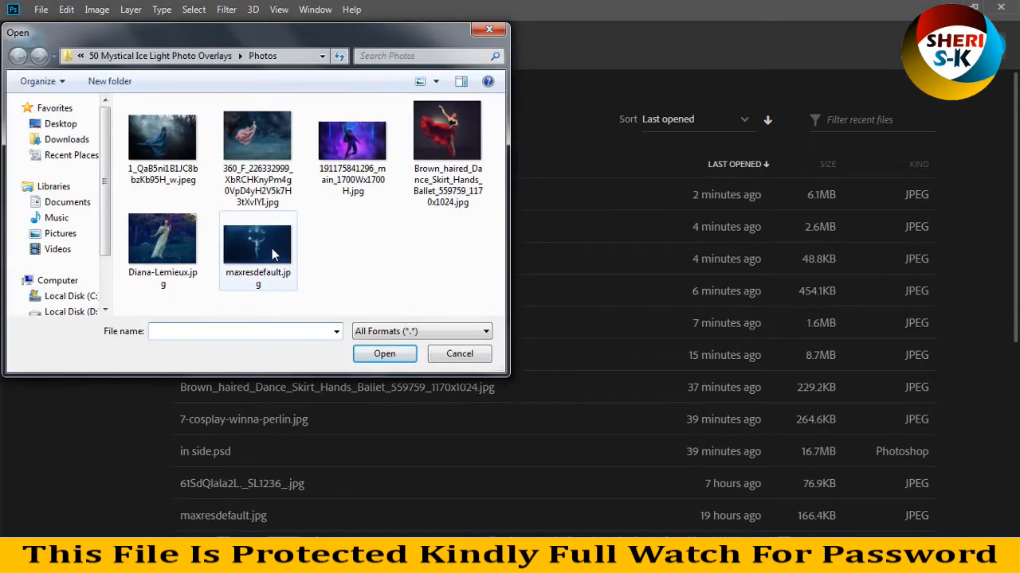
pyautogui.doubleClick(447, 139)
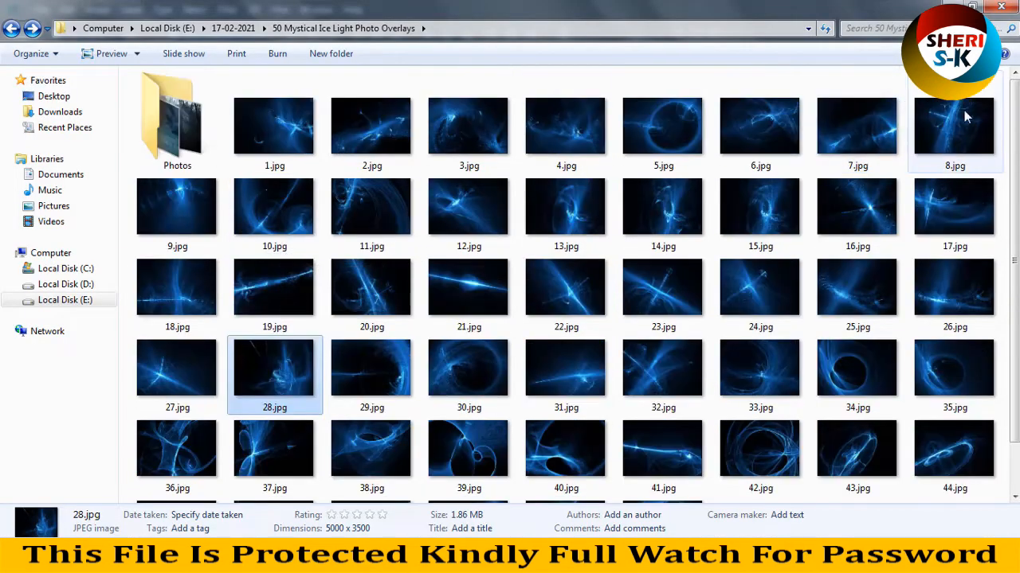
# Preview the 8.jpg overlay from the overlays folder and open it in Photoshop as a separate document
pyautogui.click(937, 120)
pyautogui.doubleClick(937, 120)
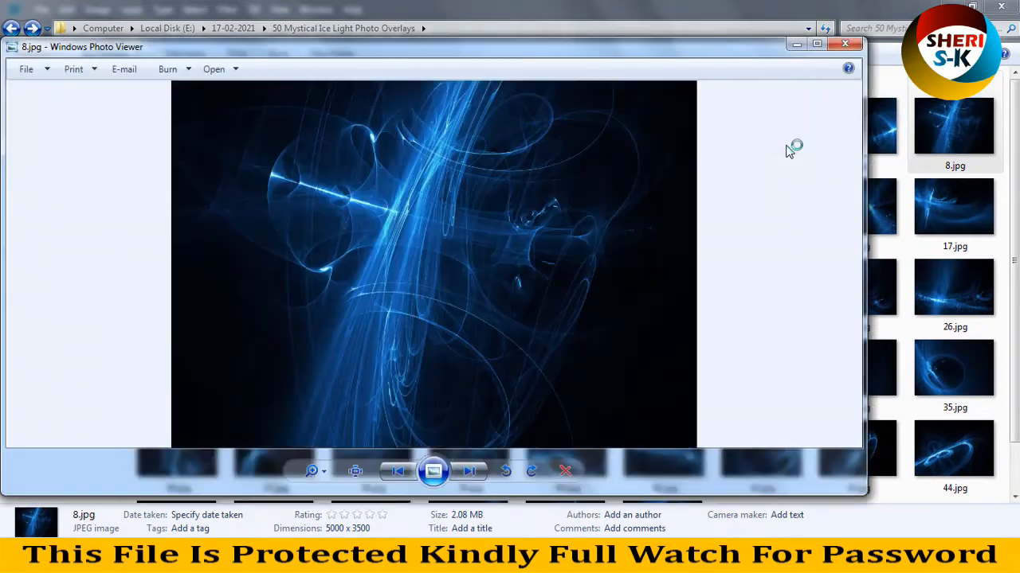
pyautogui.click(844, 46)
pyautogui.moveTo(959, 149); pyautogui.dragTo(292, 341)
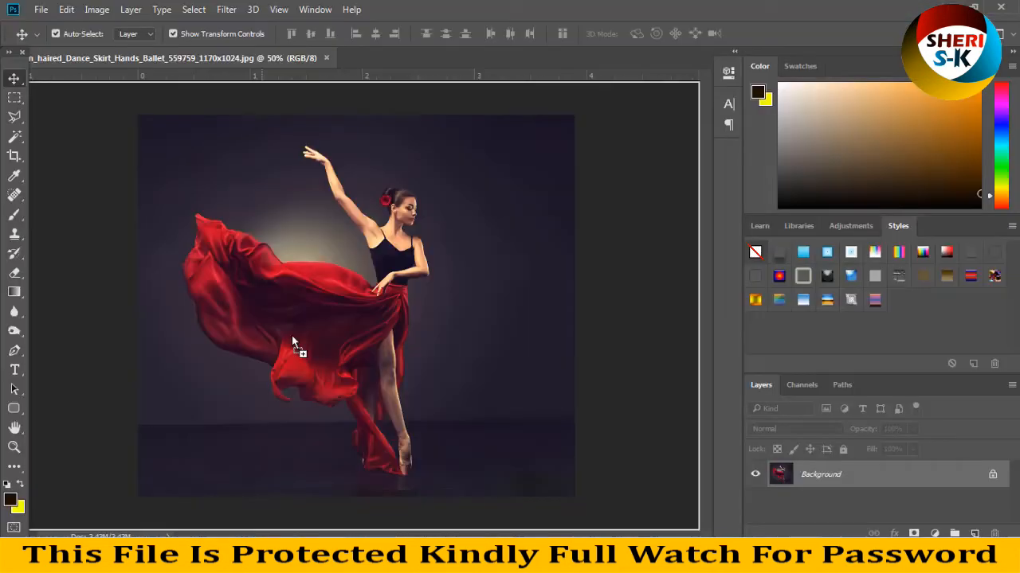
pyautogui.moveTo(393, 85); pyautogui.dragTo(396, 61)
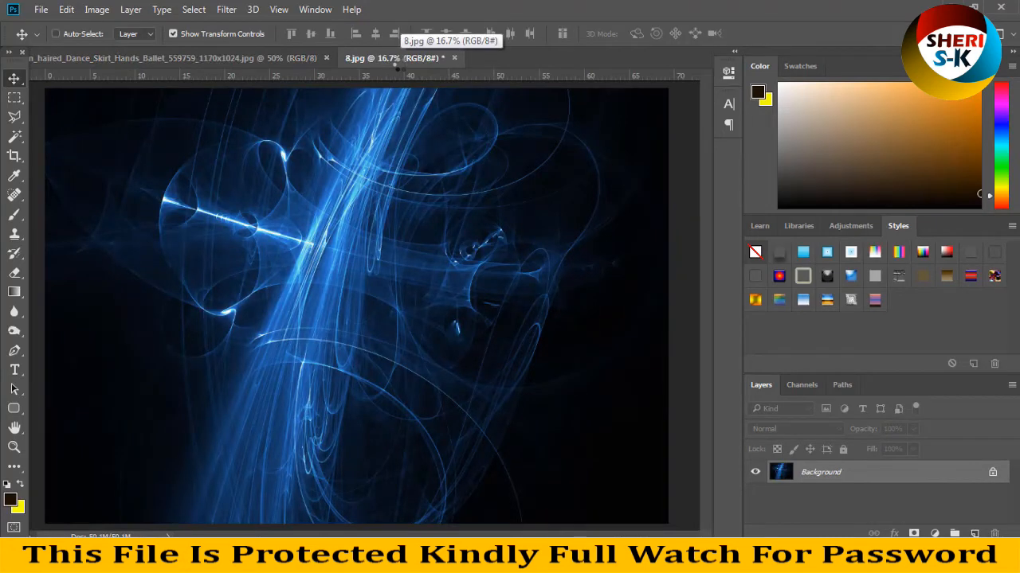
# Float the 8.jpg document in its own window and flip its canvas horizontally
pyautogui.moveTo(406, 64); pyautogui.dragTo(433, 91)
pyautogui.click(97, 9)
pyautogui.moveTo(188, 146)
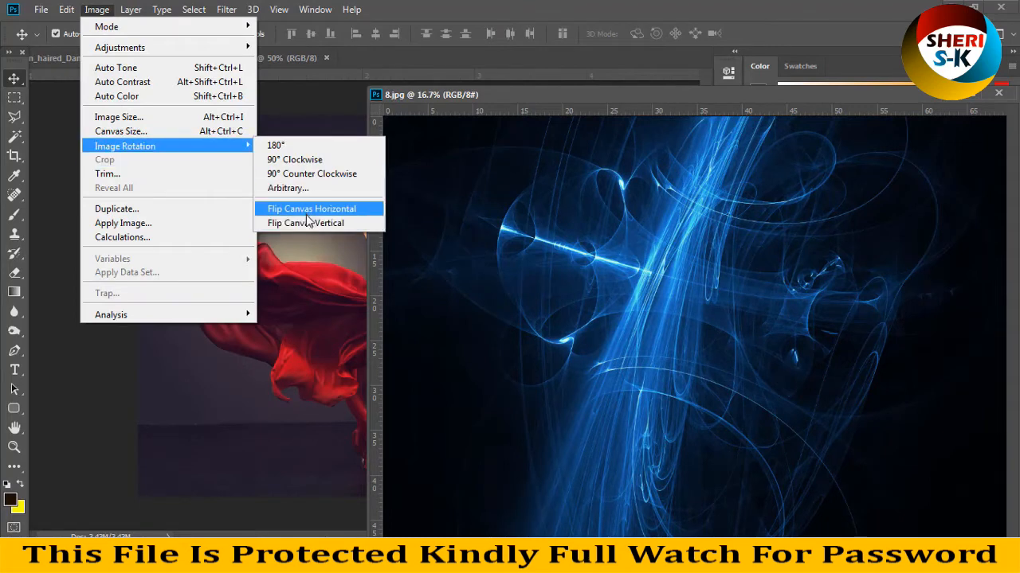
pyautogui.click(341, 210)
# Try copying the flipped overlay onto the dancer photo at its full size
pyautogui.moveTo(671, 274); pyautogui.dragTo(296, 487)
pyautogui.moveTo(560, 95); pyautogui.dragTo(737, 226)
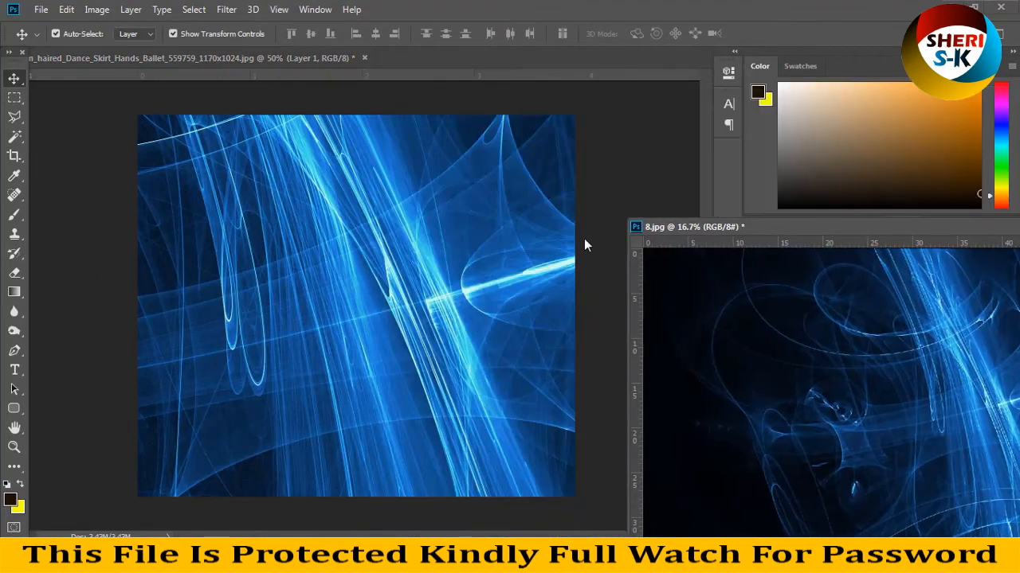
pyautogui.click(202, 257)
pyautogui.hotkey('ctrl', 'z')
# Float the dancer photo in its own window and check its image size
pyautogui.moveTo(233, 58); pyautogui.dragTo(239, 113)
pyautogui.rightClick(238, 113)
pyautogui.click(262, 137)
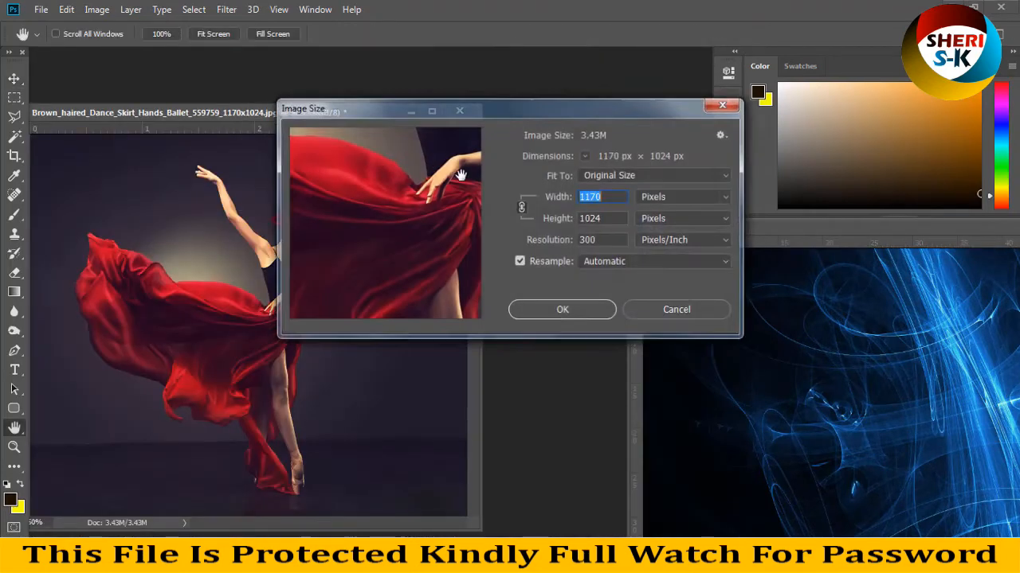
pyautogui.click(684, 310)
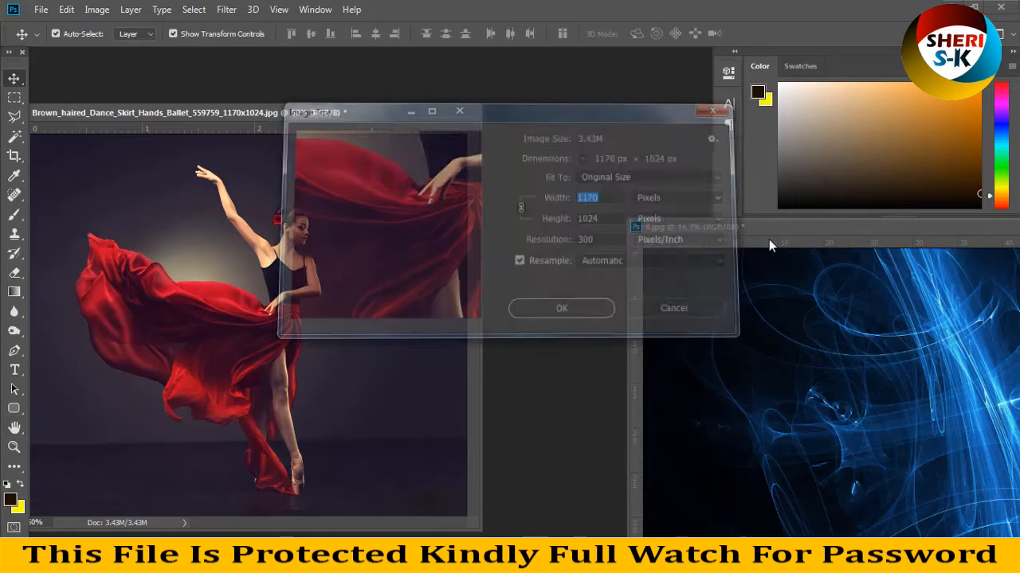
# Resize the 8.jpg image to a width of 1200 pixels
pyautogui.rightClick(767, 229)
pyautogui.click(786, 256)
pyautogui.write('1200')
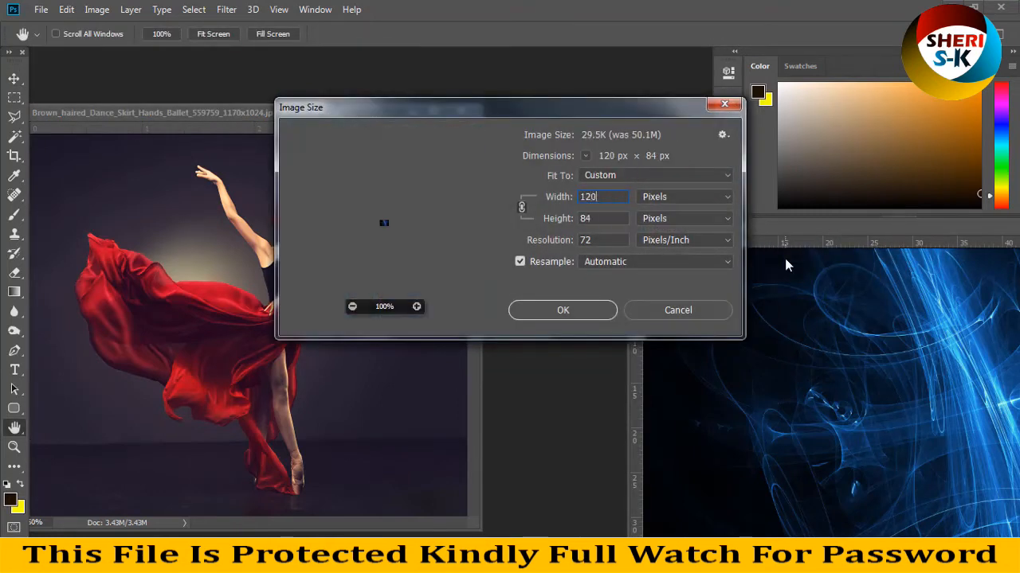
pyautogui.press('Return')
# Copy the resized overlay onto the dancer photo and close 8.jpg without saving
pyautogui.moveTo(653, 309); pyautogui.dragTo(300, 272)
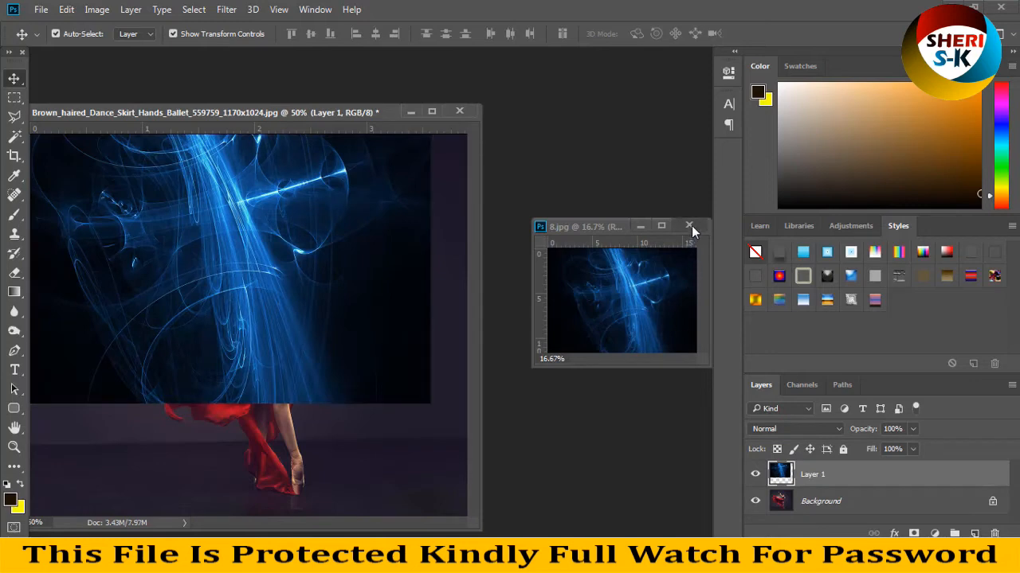
pyautogui.click(689, 225)
pyautogui.click(510, 221)
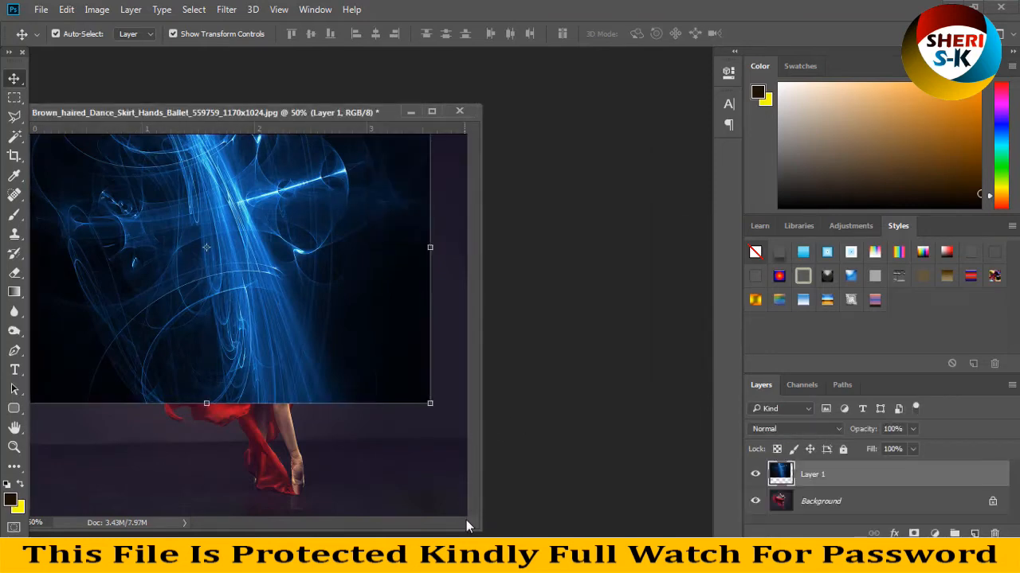
# Align the Layer 1 overlay with the dancer photo's upper-left corner and enlarge it to cover the whole photo
pyautogui.moveTo(467, 521); pyautogui.dragTo(666, 543)
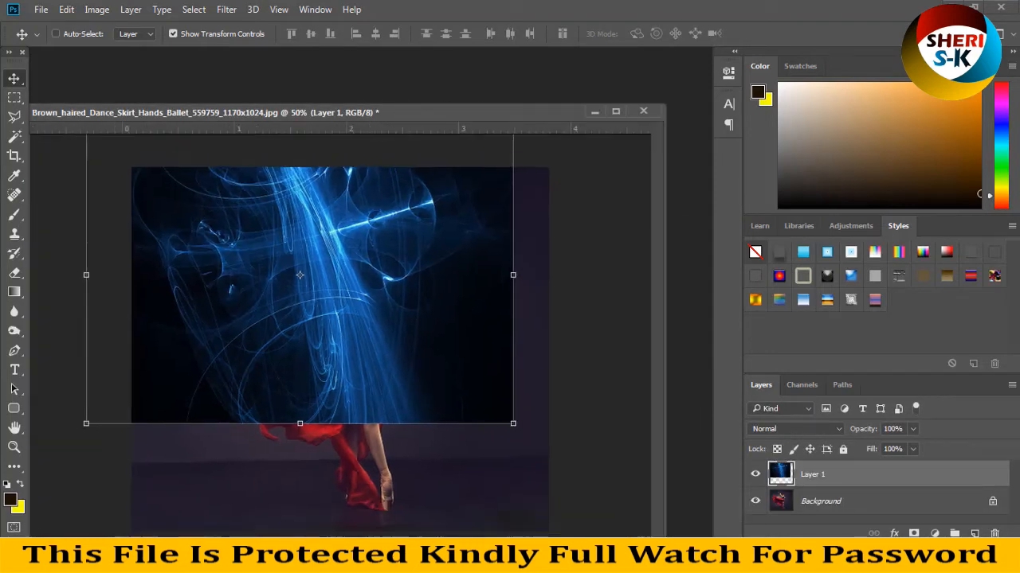
pyautogui.hotkey('ctrl', '-')
pyautogui.moveTo(386, 362); pyautogui.dragTo(409, 371)
pyautogui.moveTo(455, 411); pyautogui.dragTo(513, 450)
pyautogui.press('Return')
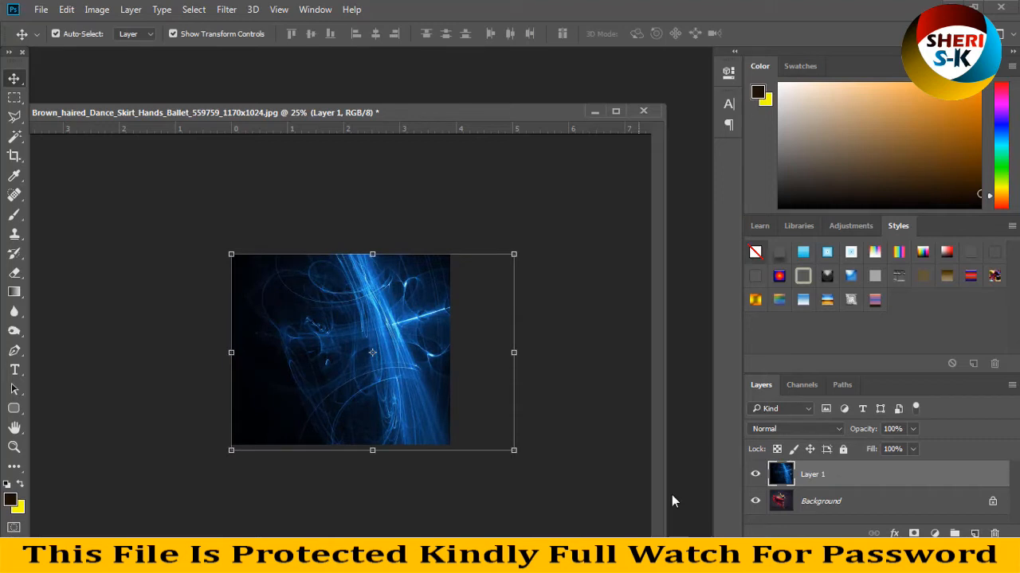
# Compare blend modes on Layer 1, including Screen, Color Dodge and Overlay, and settle on Soft Light
pyautogui.click(763, 431)
pyautogui.click(769, 225)
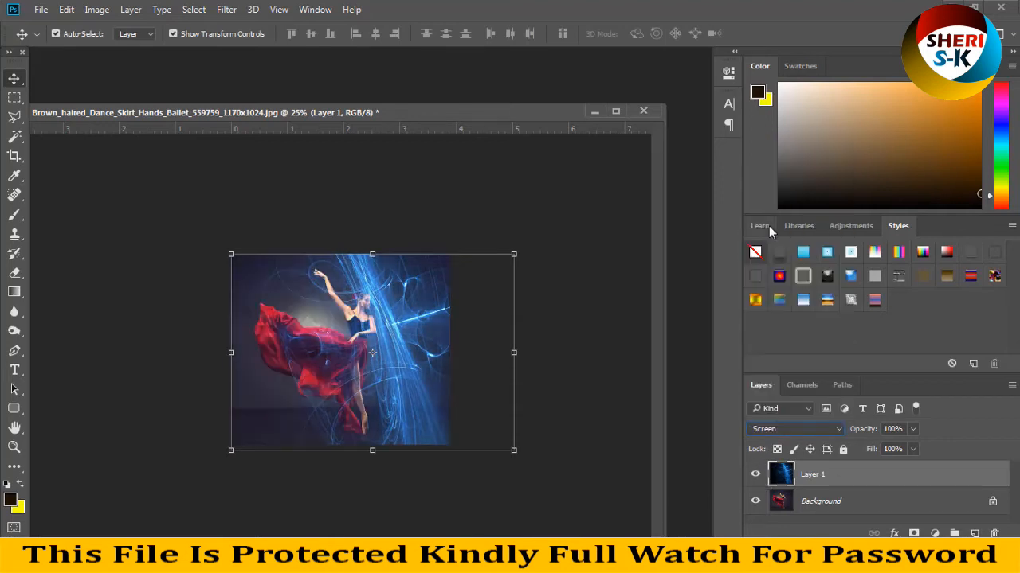
pyautogui.press('Down')
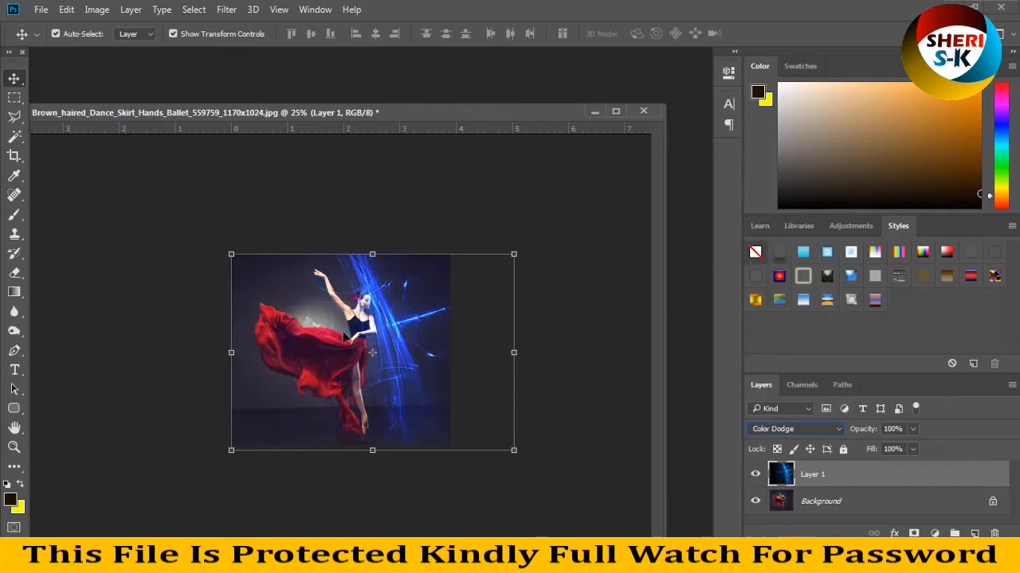
pyautogui.press('Down')
pyautogui.press('Down')
pyautogui.press('Down')
pyautogui.press('Down')
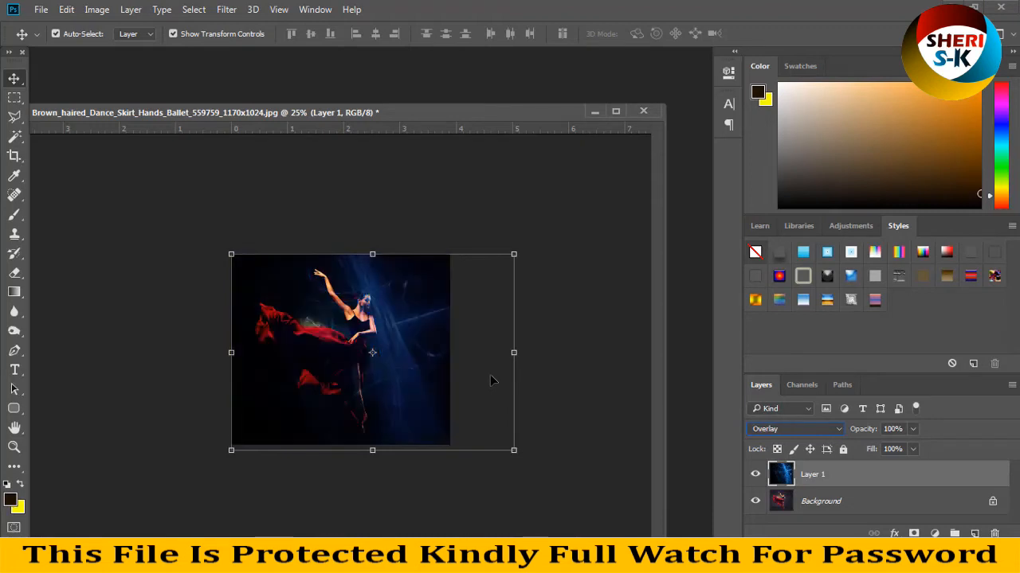
pyautogui.click(391, 325)
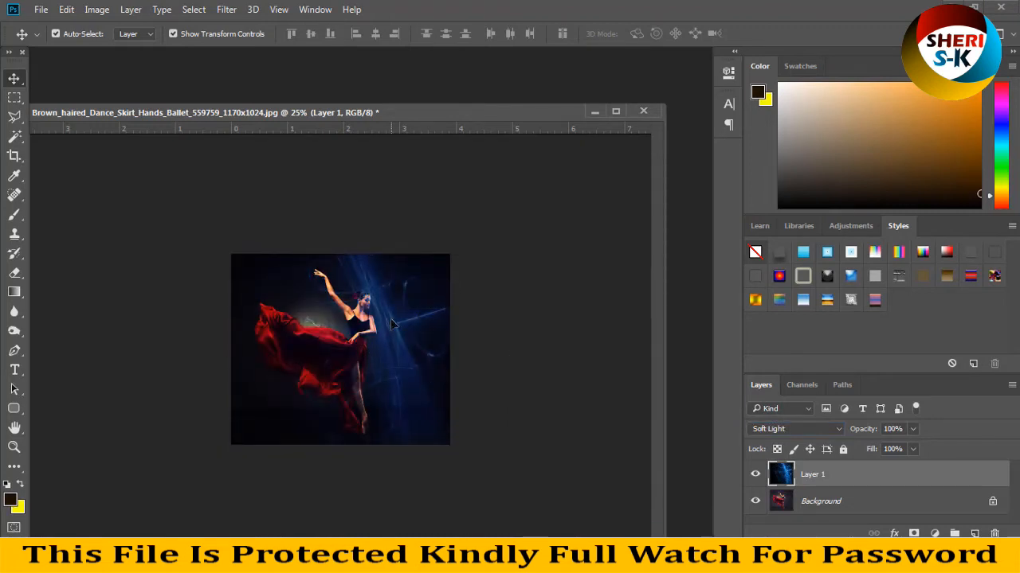
# Shift the hue of the Layer 1 overlay to +145 with Hue/Saturation
pyautogui.hotkey('ctrl', 'u')
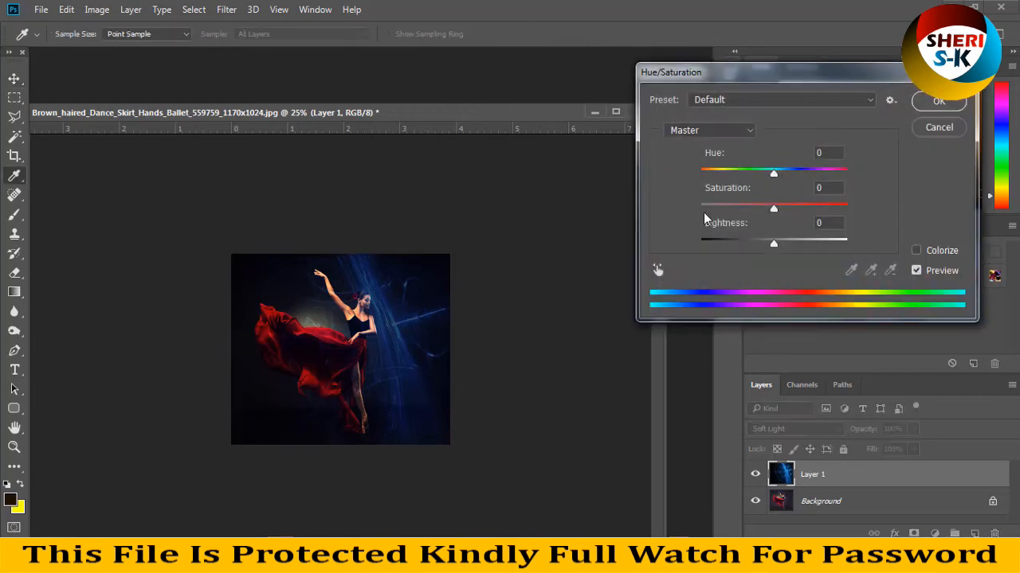
pyautogui.moveTo(775, 177); pyautogui.dragTo(835, 177)
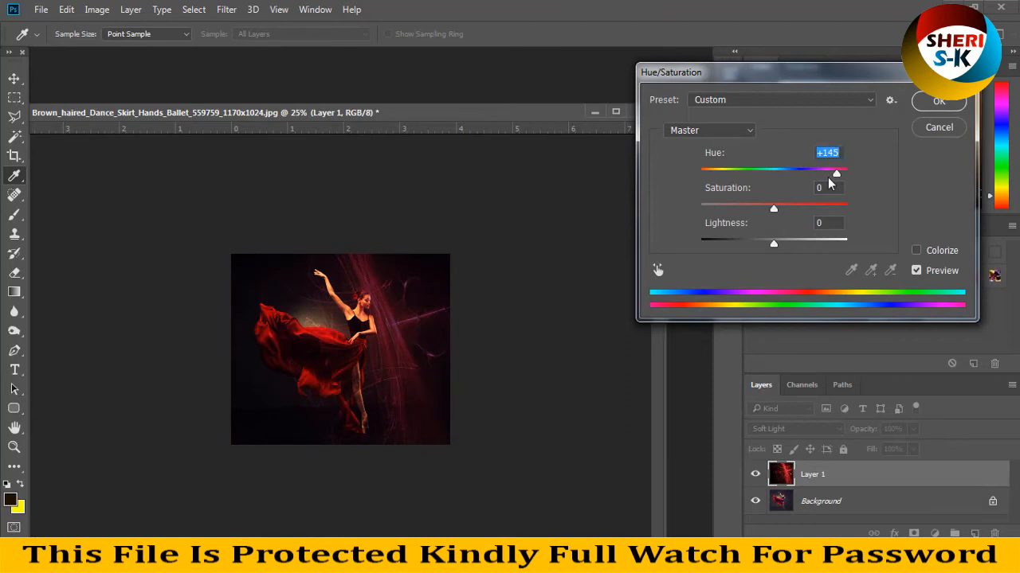
pyautogui.press('Return')
# Erase the overlay from the dancer's face on Layer 1 with the Eraser tool
pyautogui.press('v')
pyautogui.hotkey('ctrl', '+')
pyautogui.hotkey('ctrl', '+')
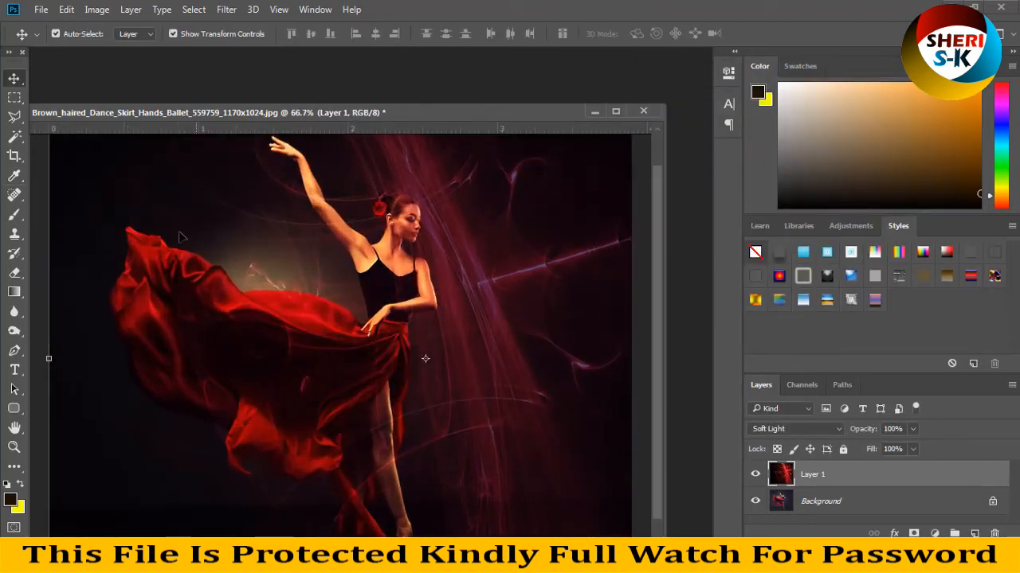
pyautogui.click(11, 274)
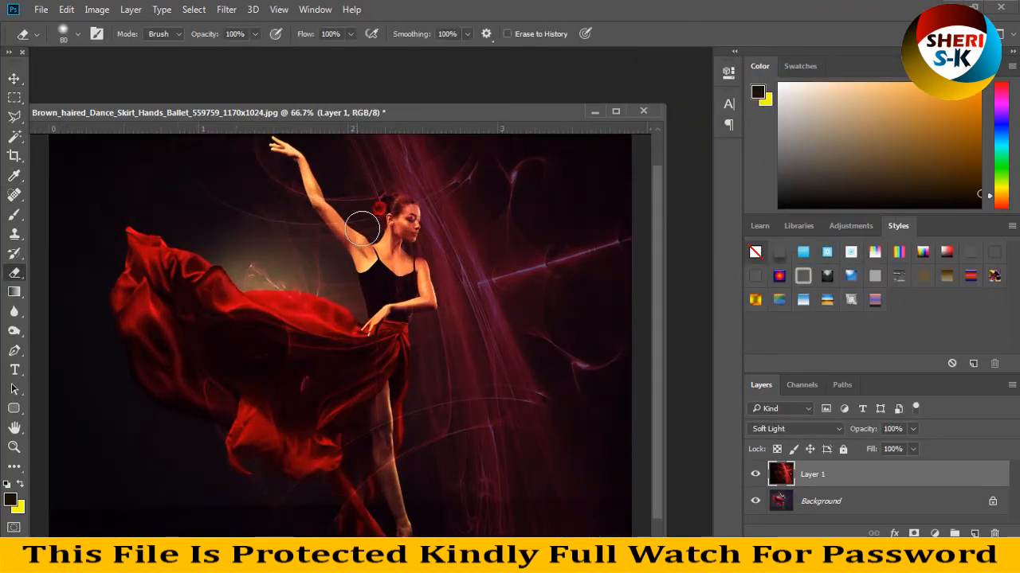
pyautogui.click(402, 223)
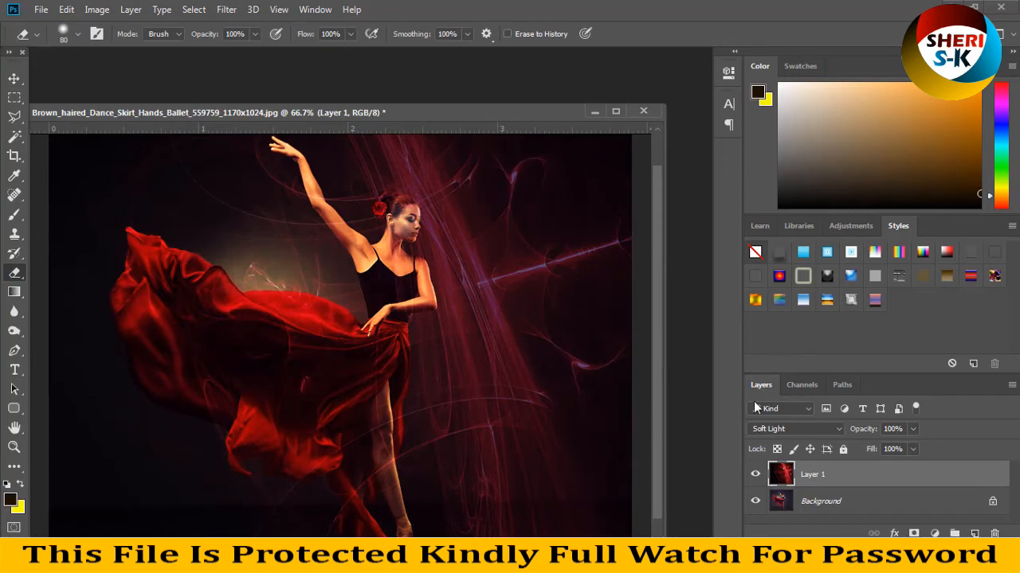
# Set Layer 1 to Screen and erase the overlay from the dancer's head and neck
pyautogui.click(785, 429)
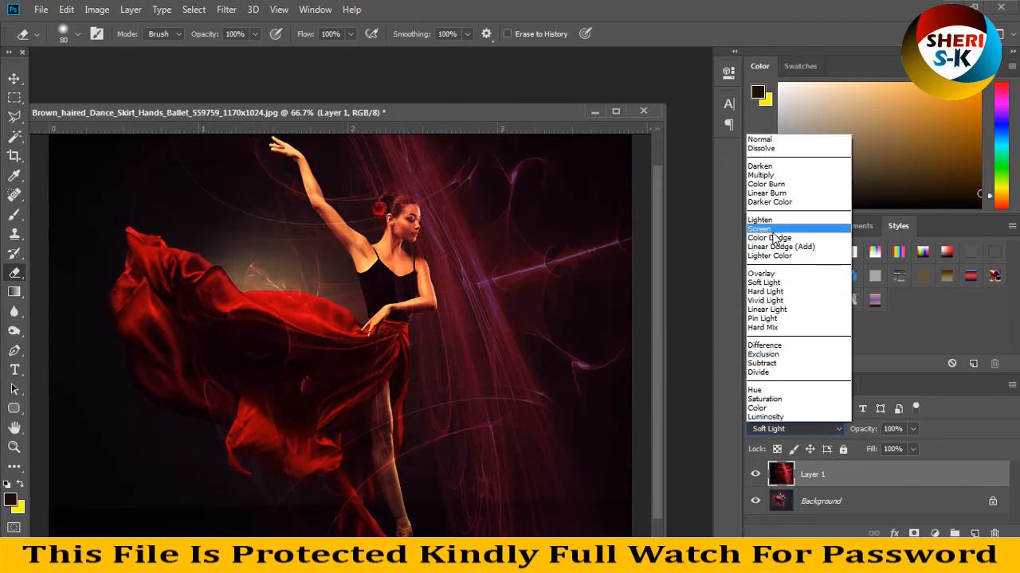
pyautogui.click(771, 229)
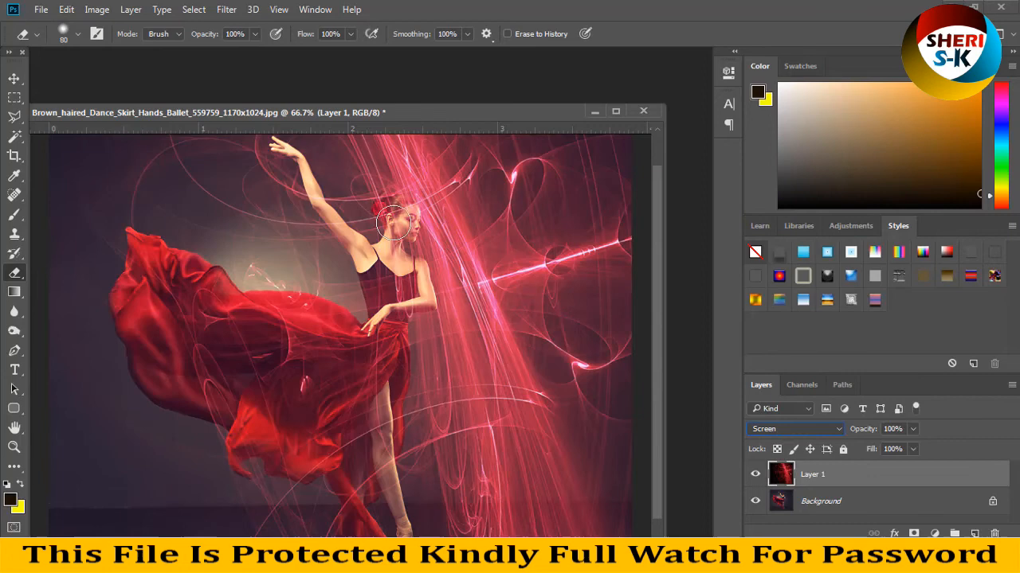
pyautogui.moveTo(394, 209)
pyautogui.mouseDown()
pyautogui.moveTo(400, 232)
pyautogui.moveTo(390, 275)
pyautogui.mouseUp()
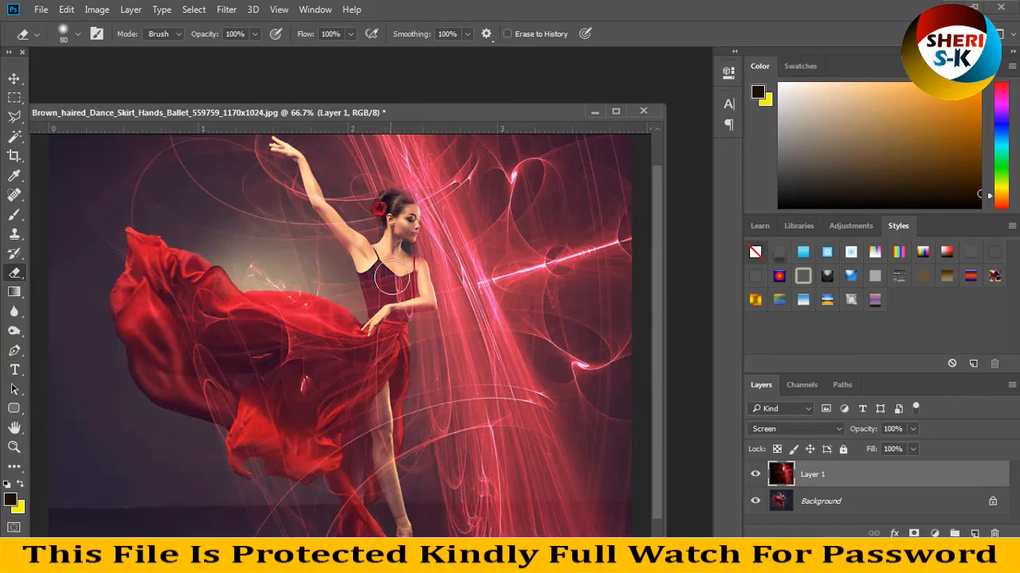
pyautogui.moveTo(373, 312)
pyautogui.mouseDown()
pyautogui.moveTo(377, 368)
pyautogui.moveTo(307, 384)
pyautogui.mouseUp()
pyautogui.hotkey('ctrl', 'z')
pyautogui.hotkey('ctrl', '0')
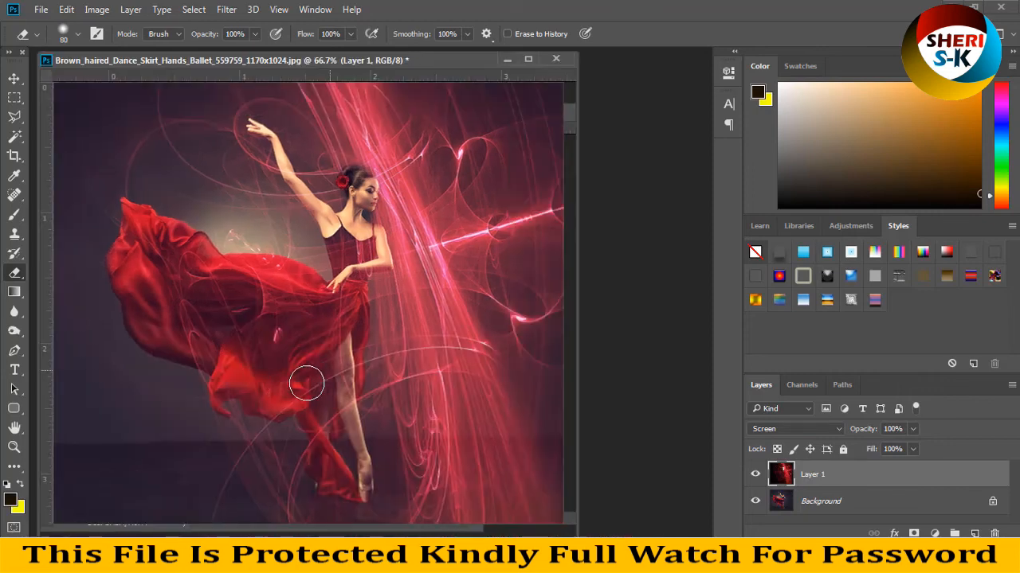
# Close the dancer photo without saving
pyautogui.click(555, 59)
pyautogui.click(514, 221)
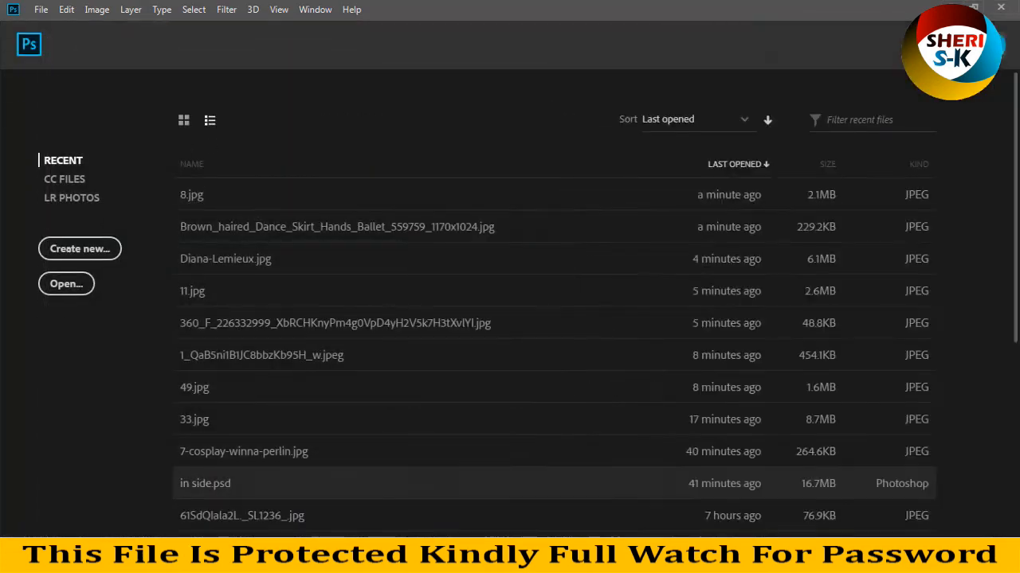